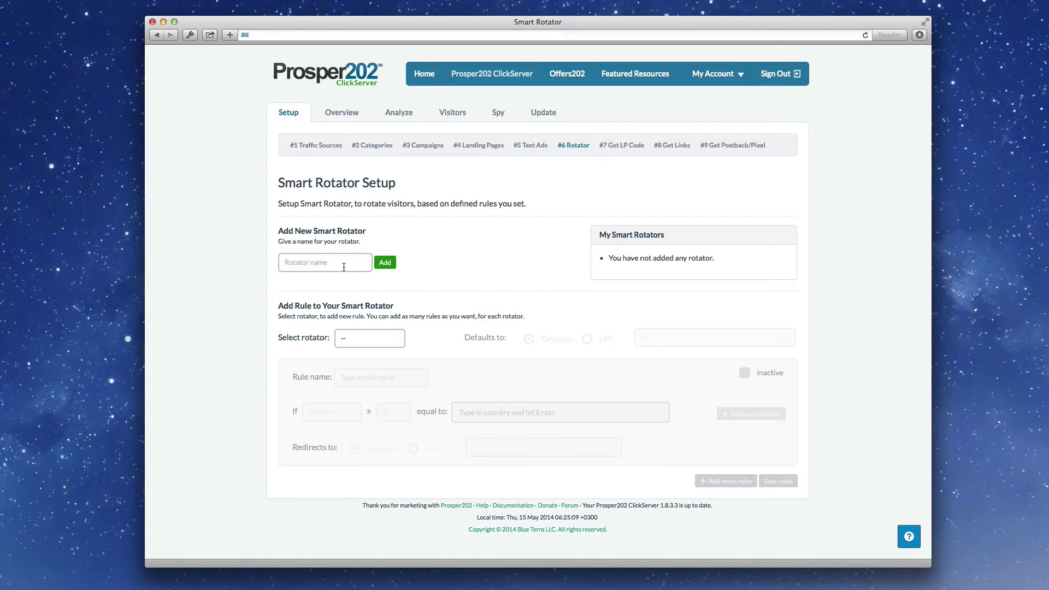
Add a new smart rotator called 'Mobile test'.
click(343, 267)
text(Mobile test)
click(385, 263)
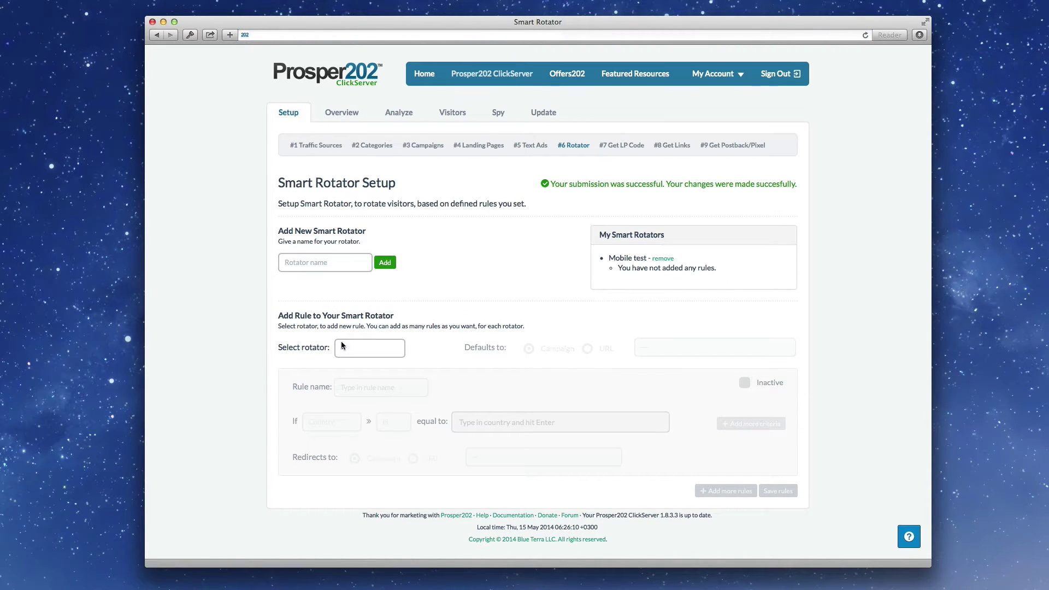
Select the Mobile test rotator and set its default destination to the Default campaign.
click(358, 351)
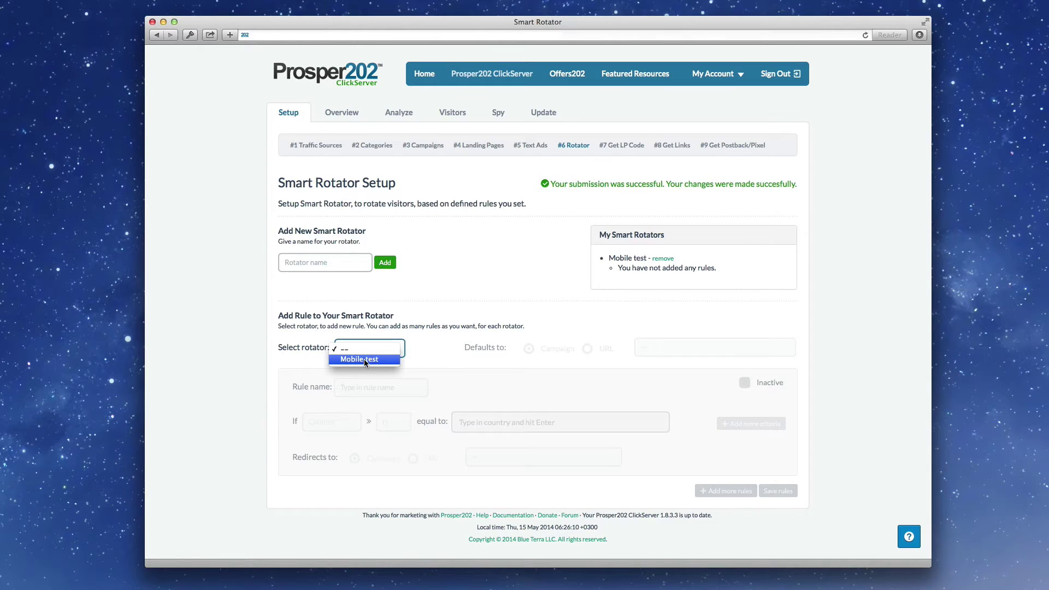
click(364, 358)
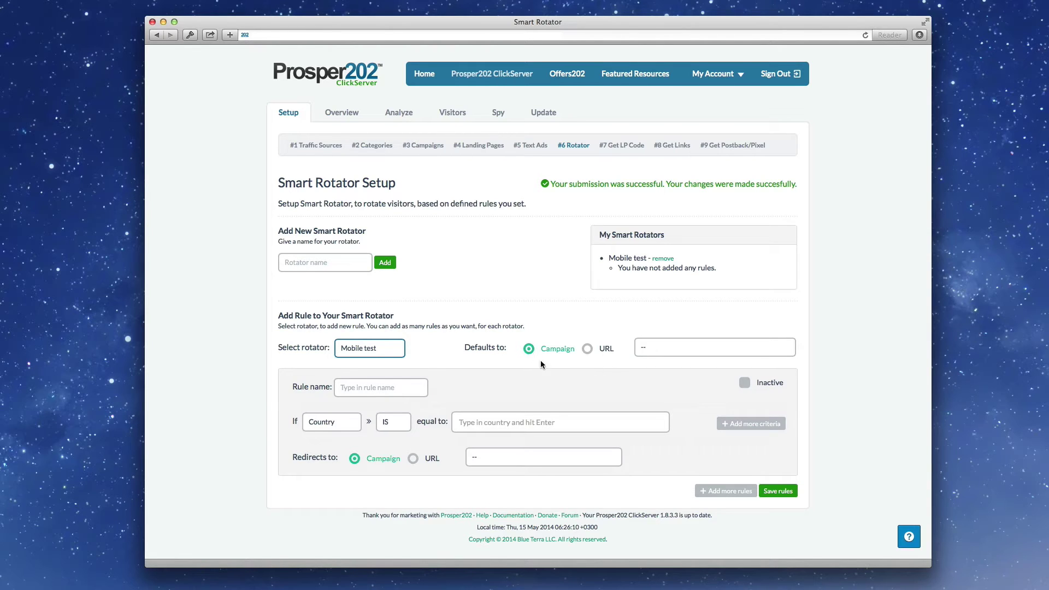
click(675, 349)
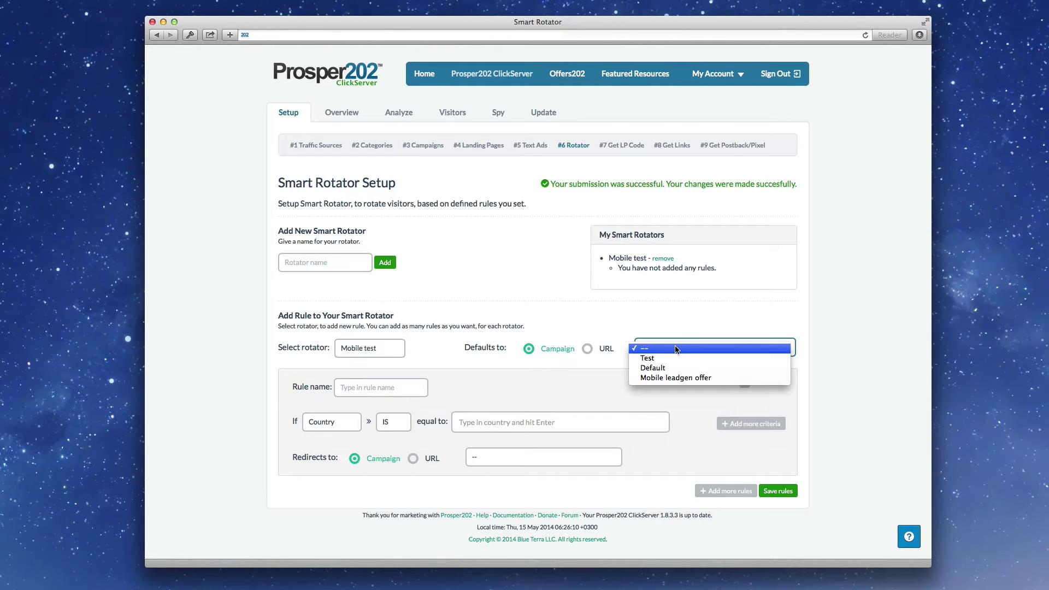
click(583, 348)
click(583, 348)
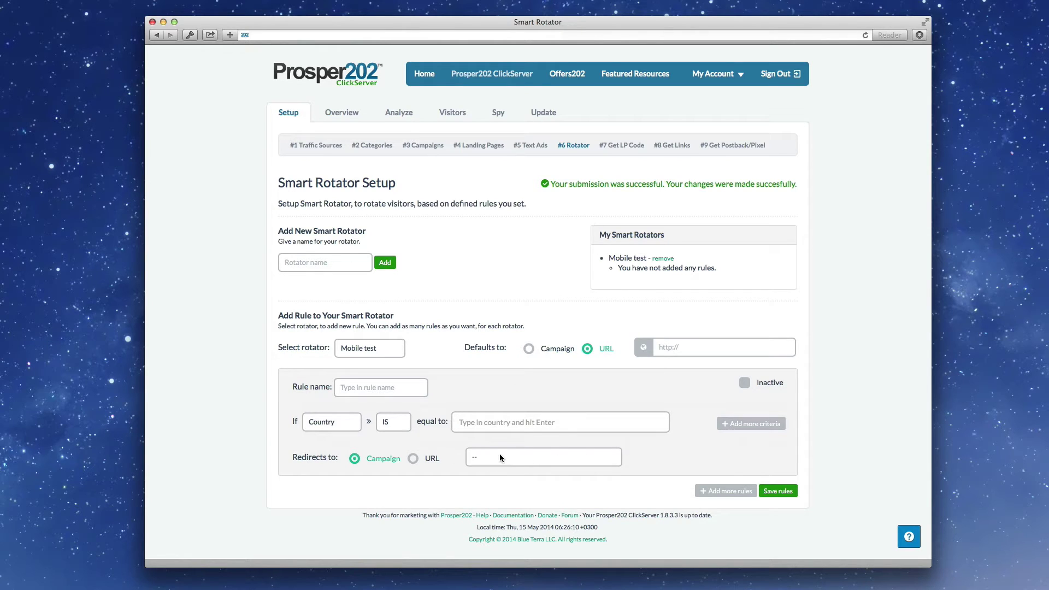
click(543, 353)
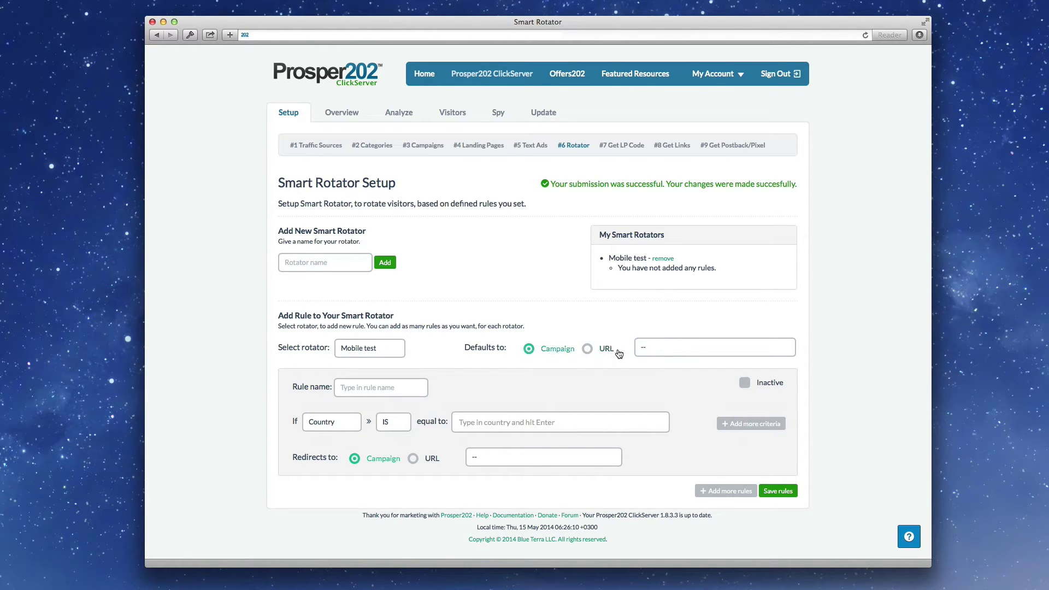
click(691, 355)
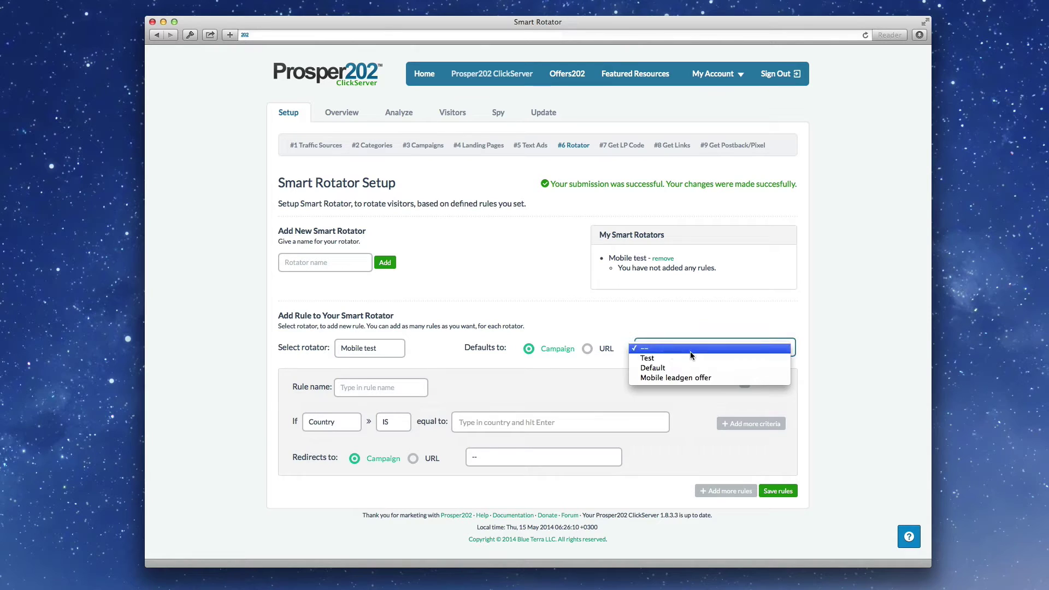
click(684, 366)
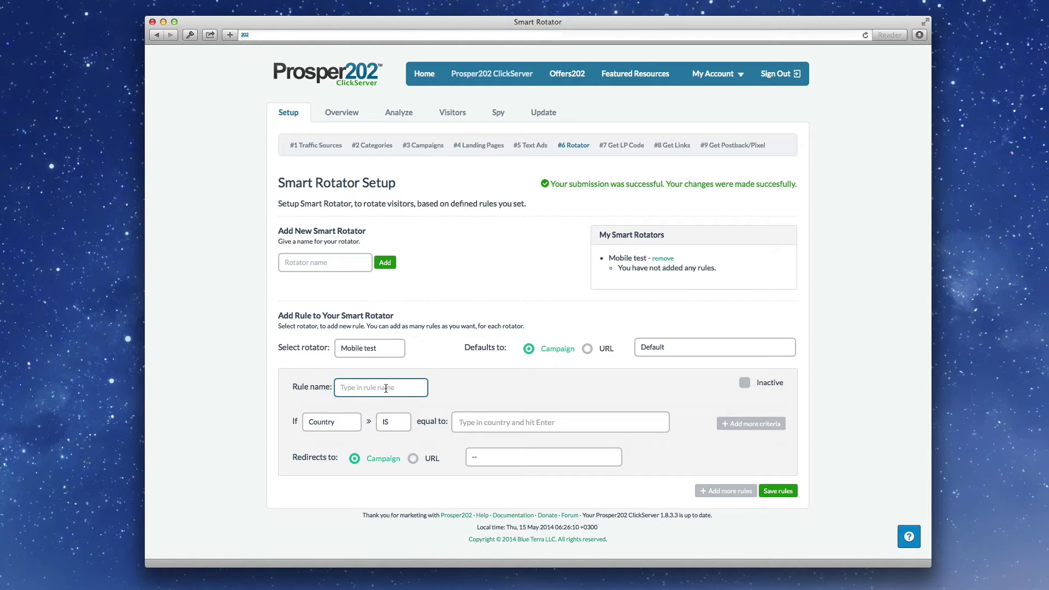
Name the first rule 'mobilecheck' and make it match Device Type Mobile only.
text(mobilecheck)
click(305, 416)
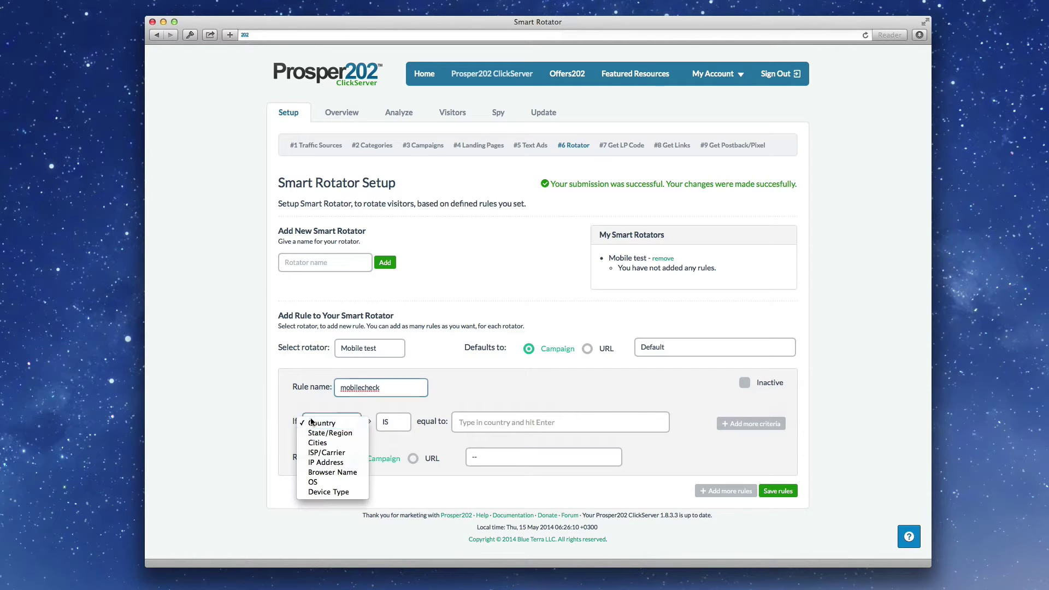
click(328, 492)
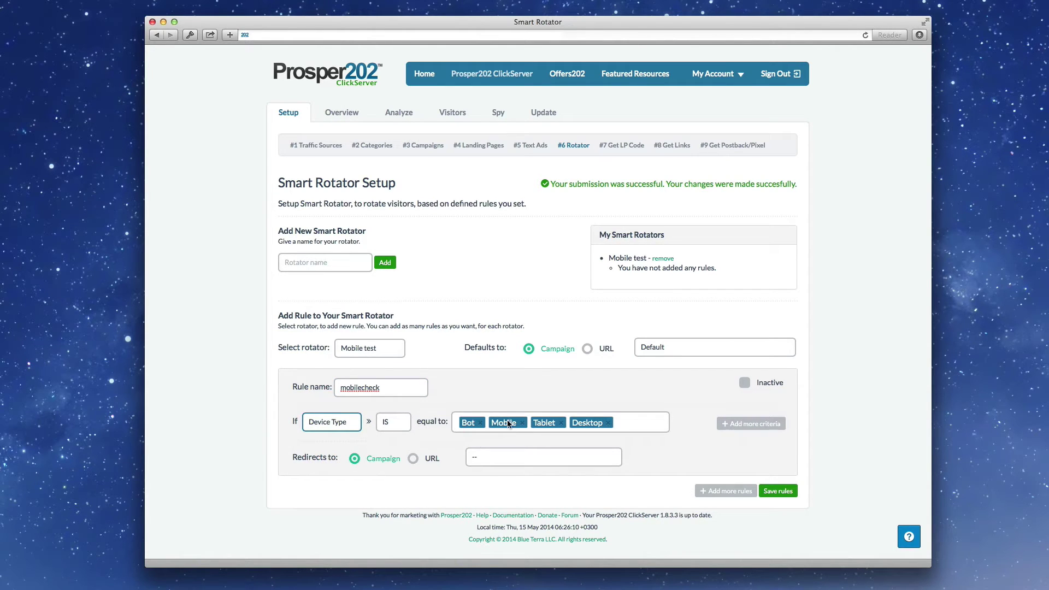
click(480, 423)
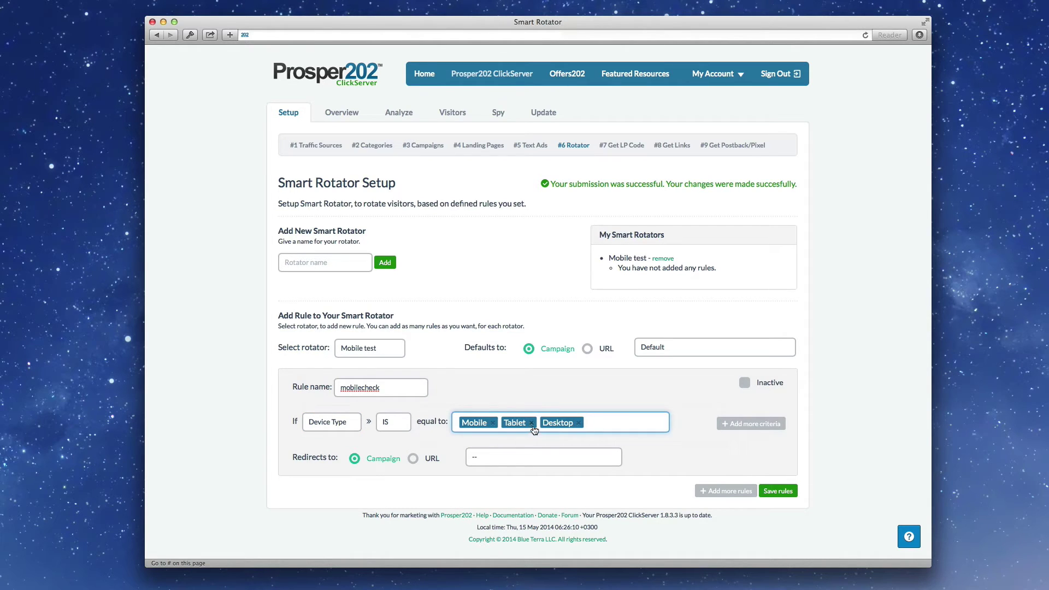
click(531, 423)
click(539, 423)
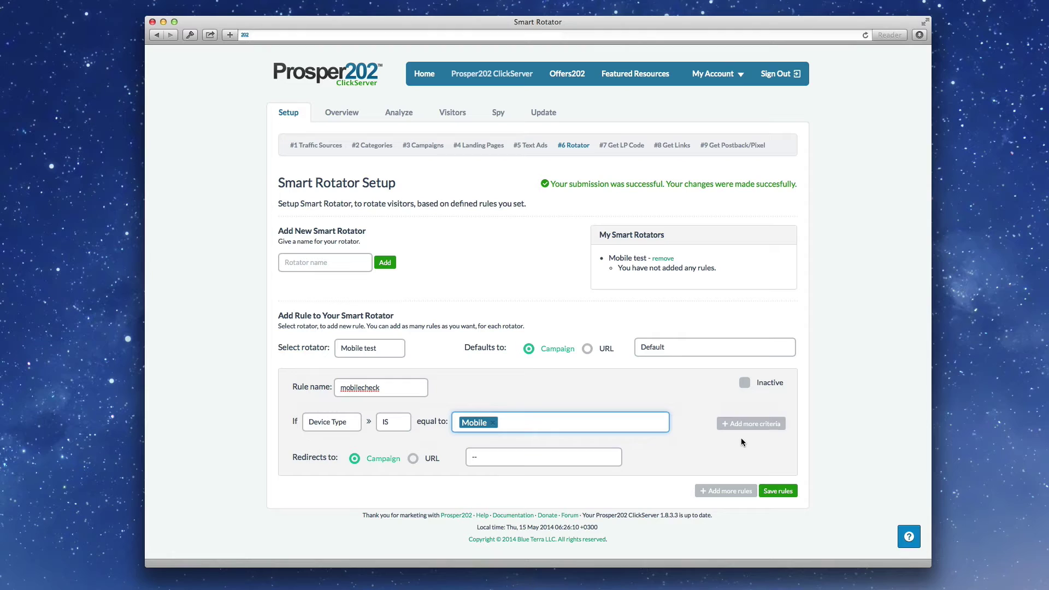
Add a Country IS United States condition and redirect to the Mobile leadgen offer campaign.
click(750, 430)
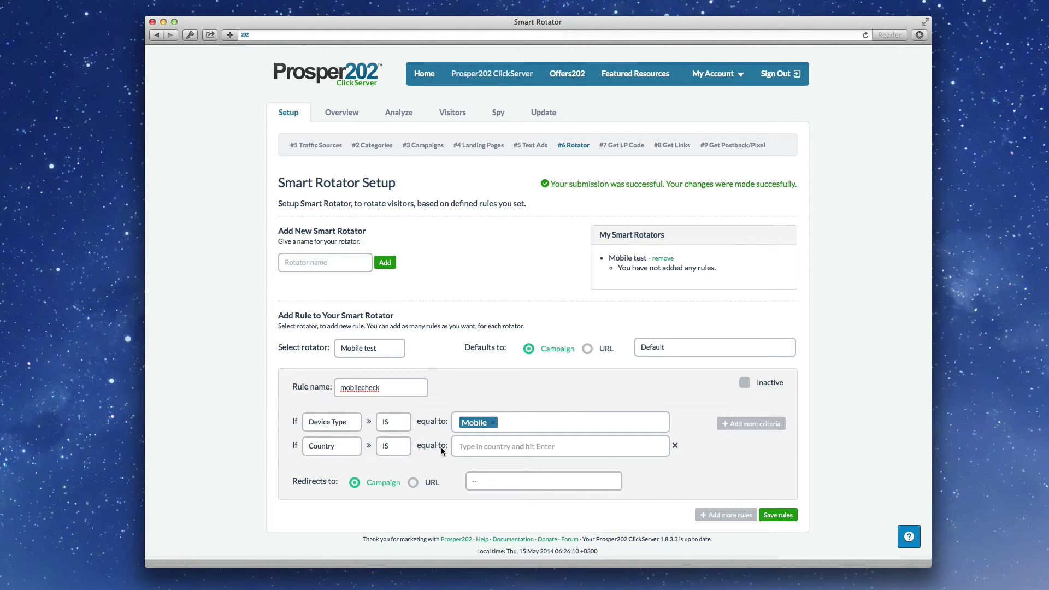
click(499, 488)
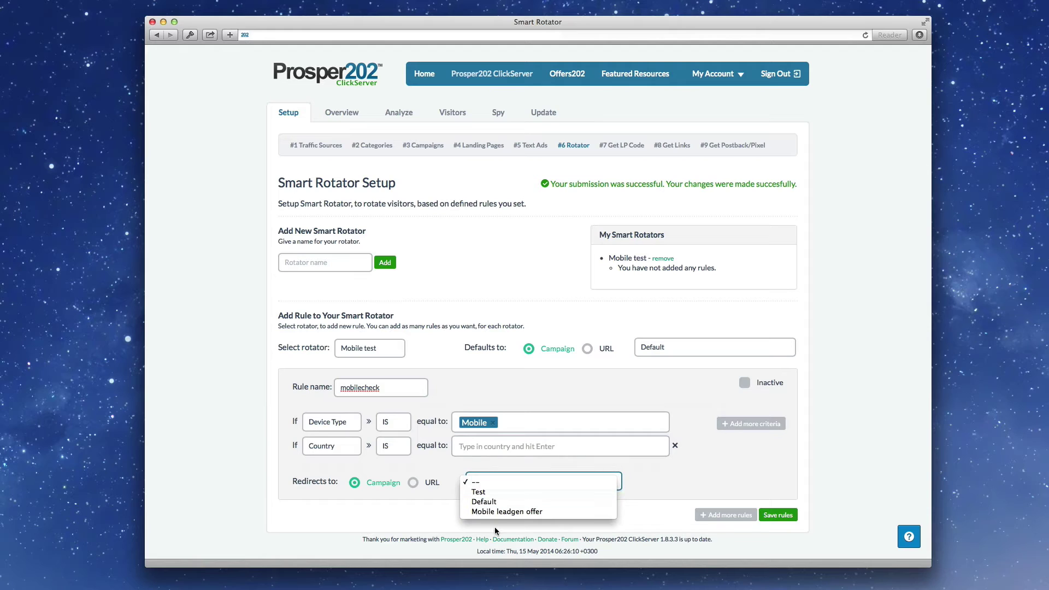
key(Return)
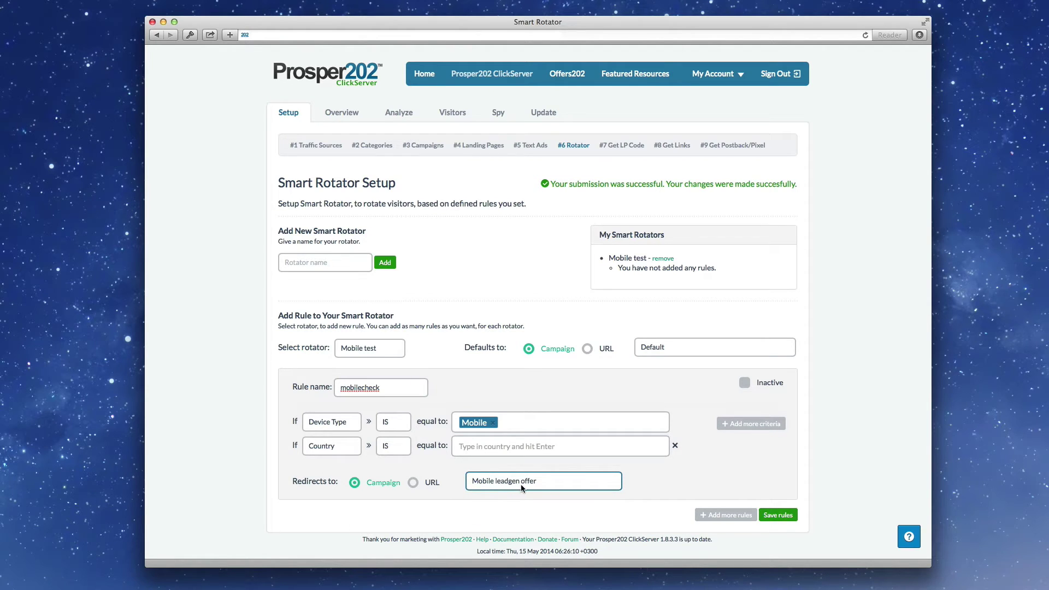
click(413, 483)
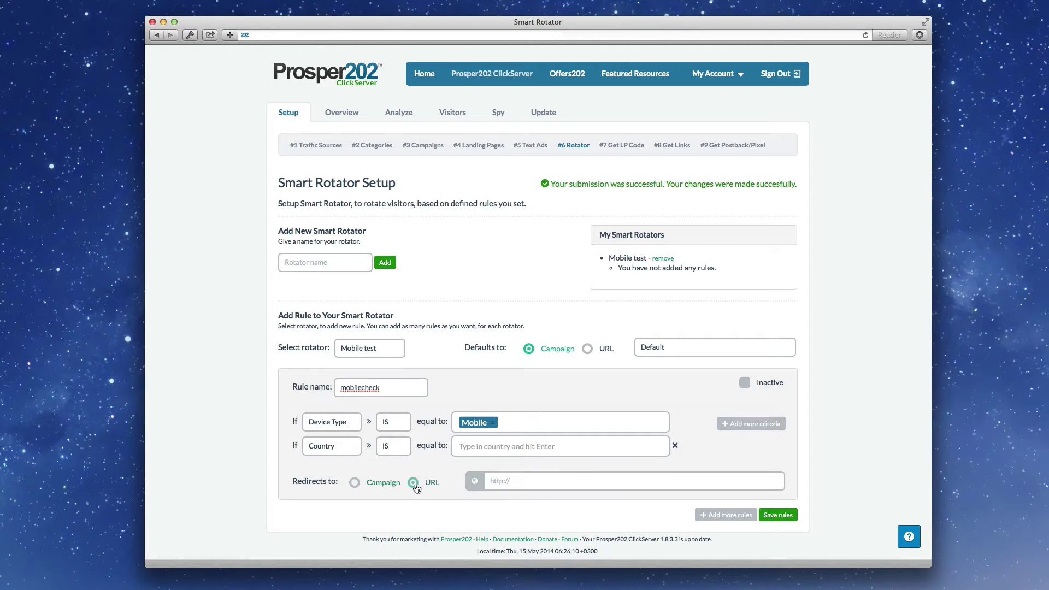
click(355, 483)
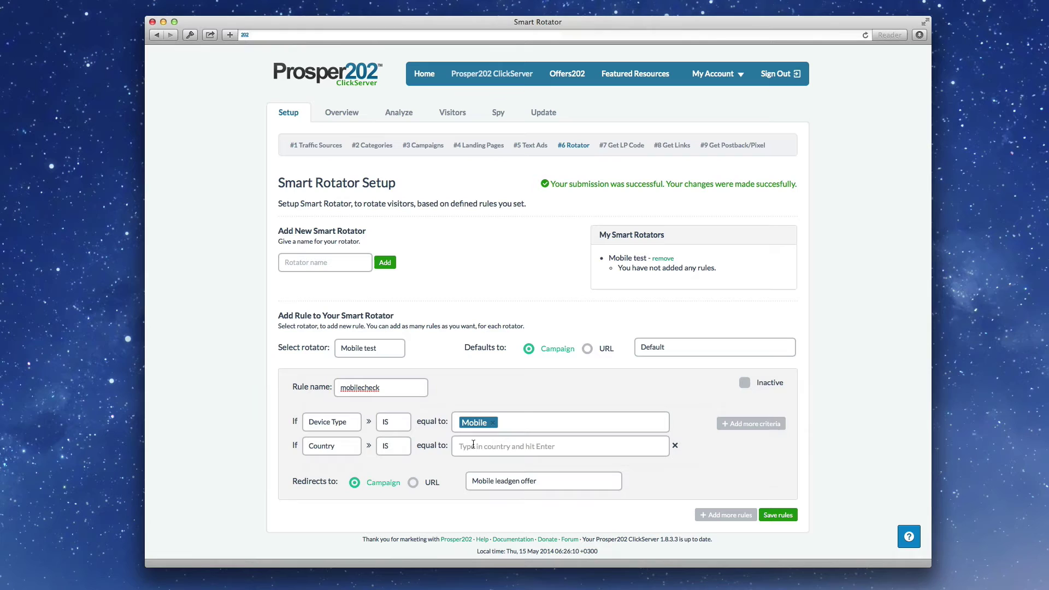
click(508, 447)
text(united)
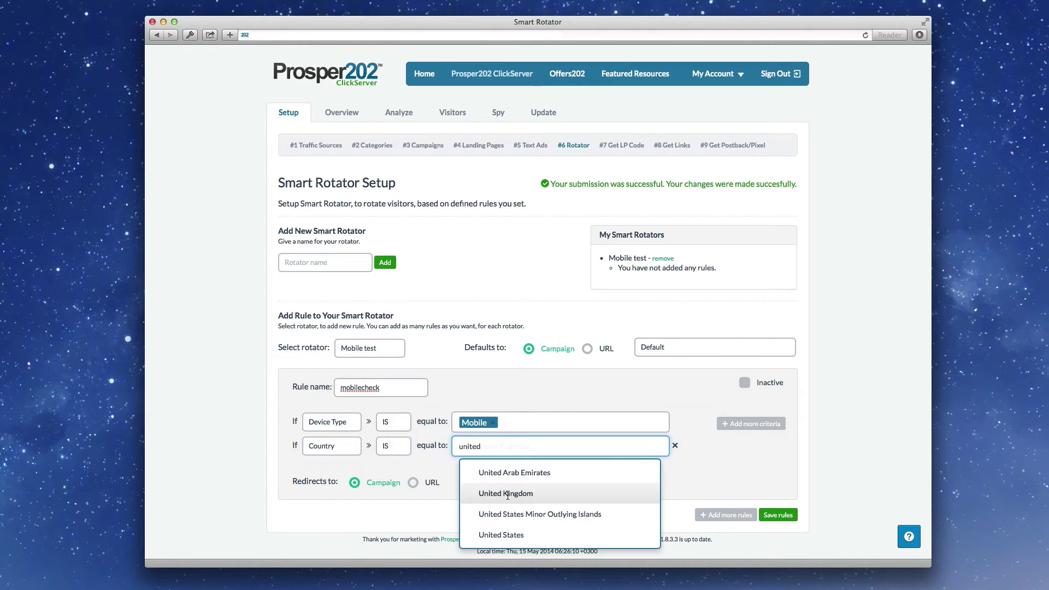
click(498, 535)
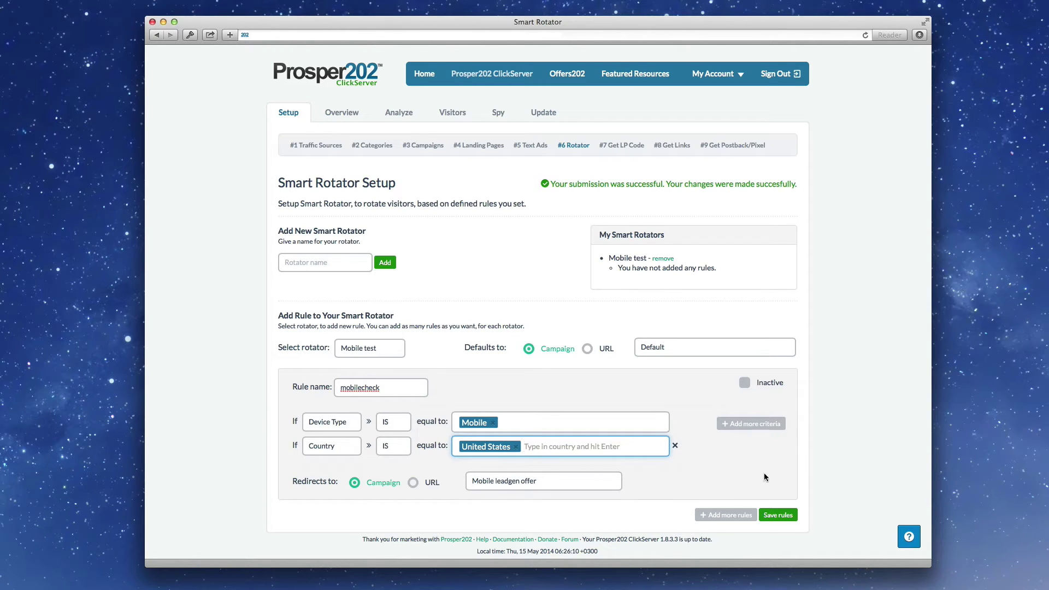
Leave mobilecheck active (Inactive unchecked) and add a second, empty rule below it.
scroll(763, 473, down, 2)
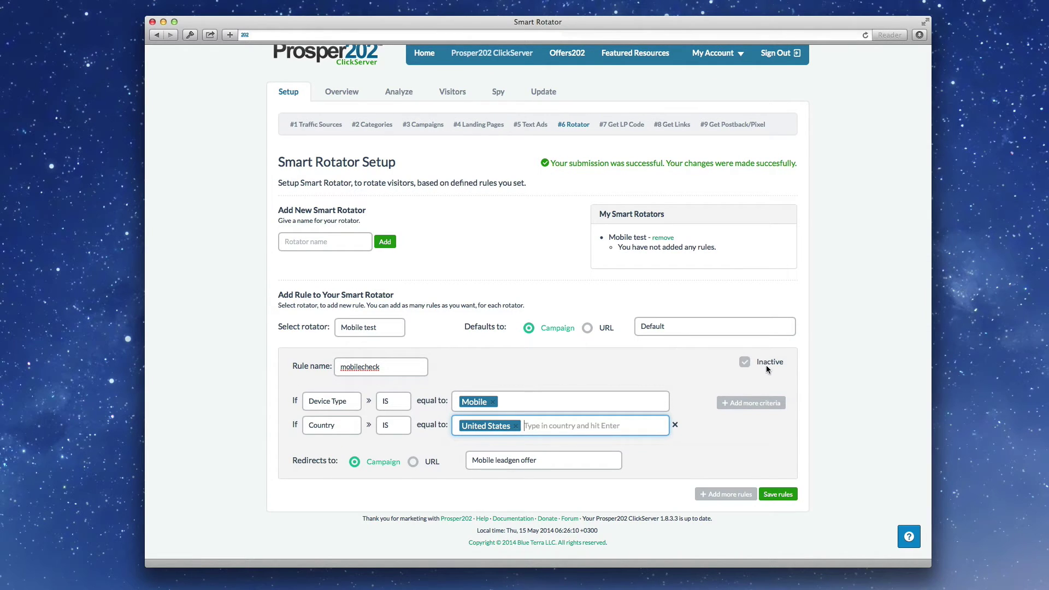
click(745, 362)
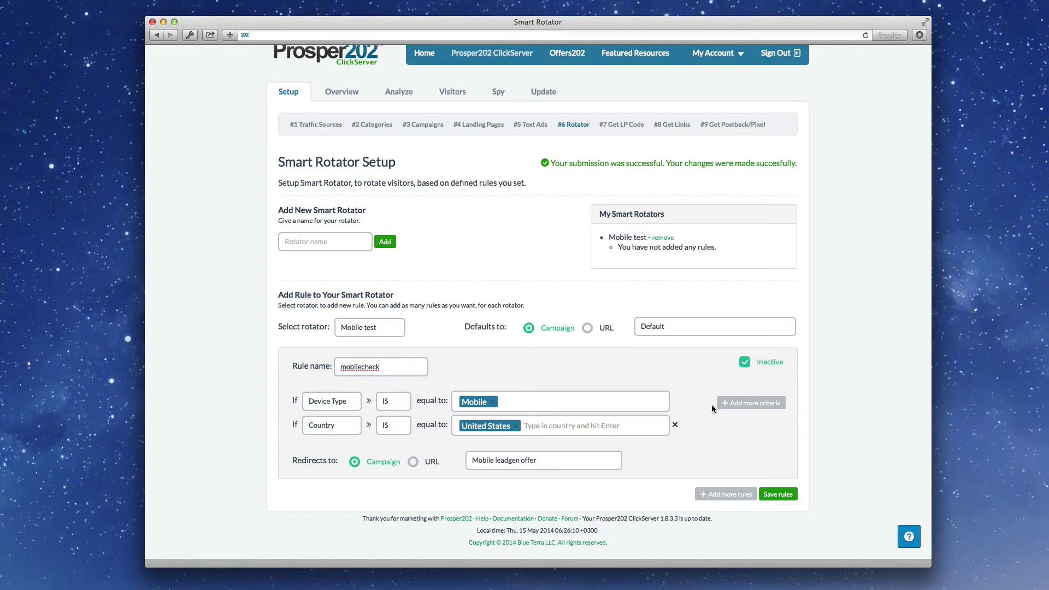
click(745, 362)
click(745, 363)
click(745, 362)
click(724, 494)
Name the second rule 'desktop' and make it match Device Type Desktop only.
scroll(544, 522, down, 3)
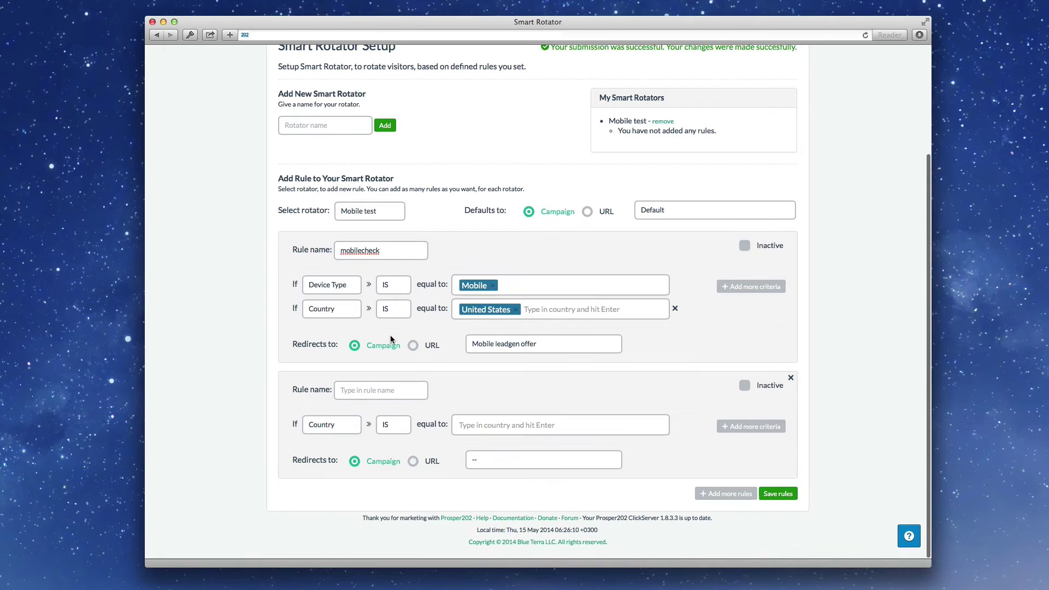
click(363, 394)
text(desktop)
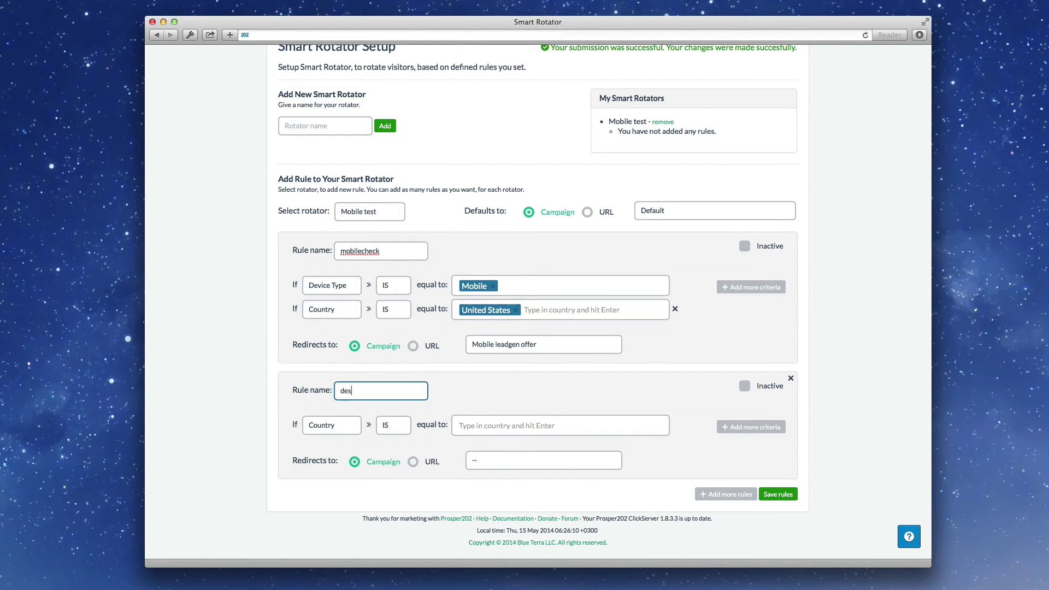
click(330, 426)
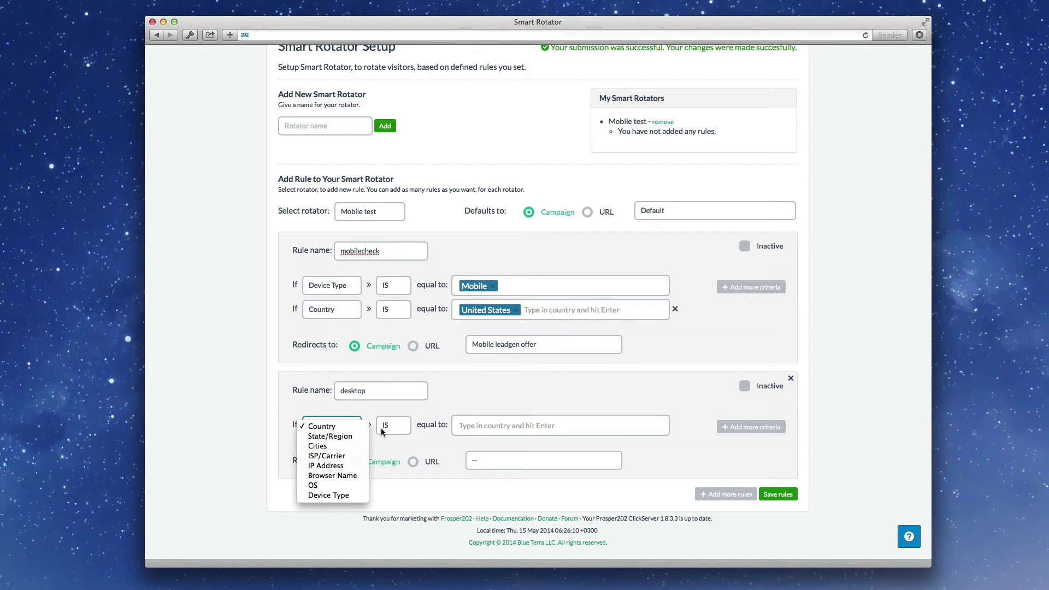
click(332, 475)
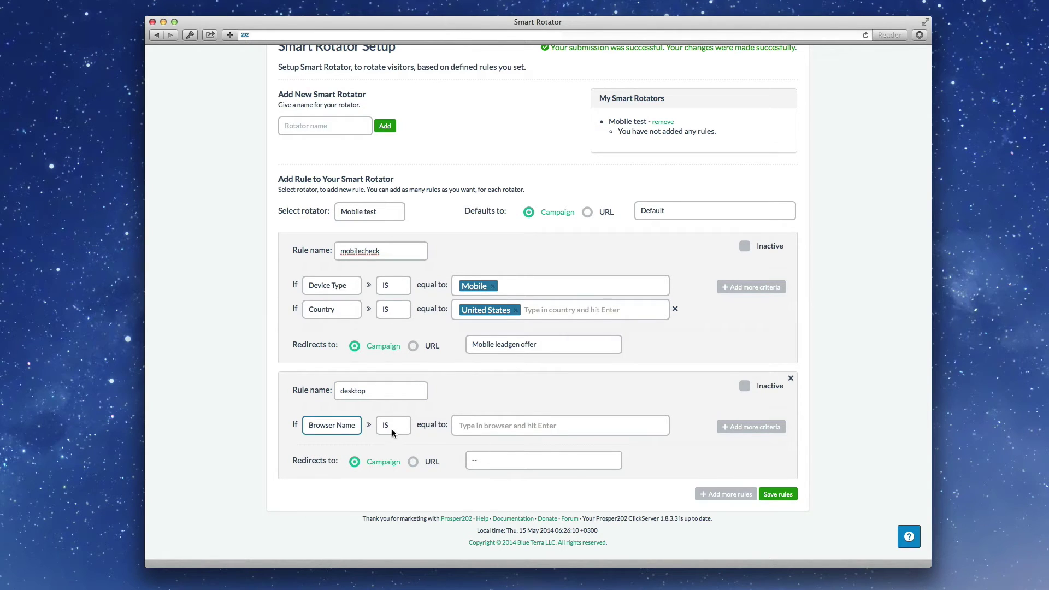
click(348, 427)
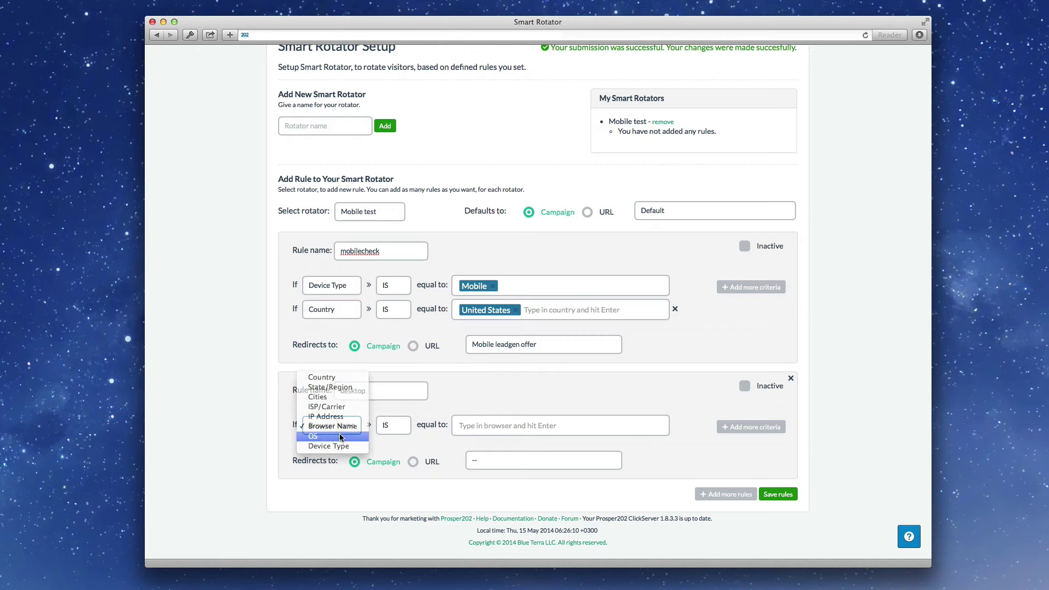
click(340, 436)
click(345, 428)
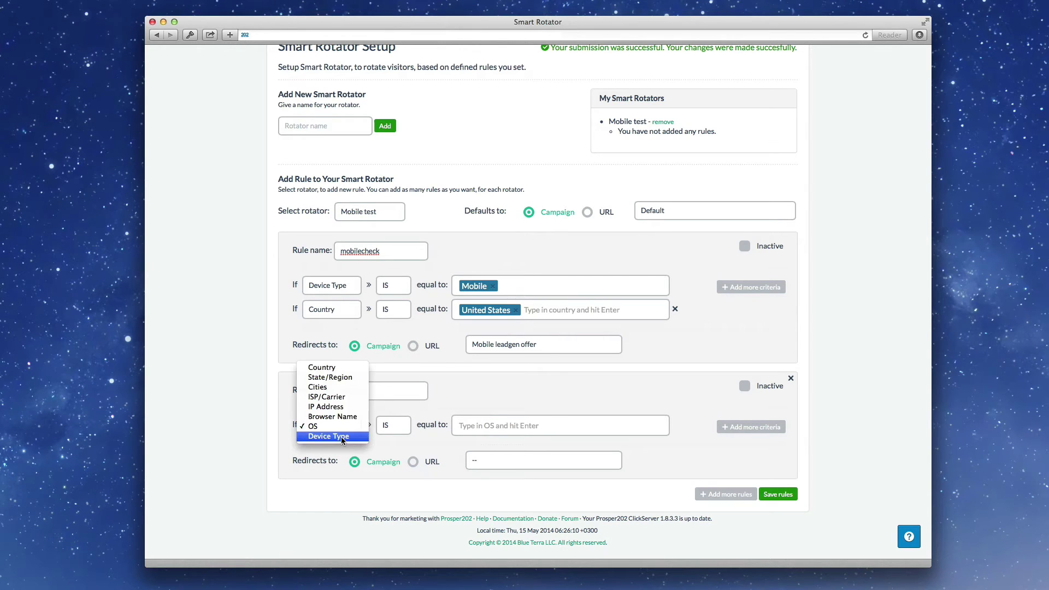
click(338, 436)
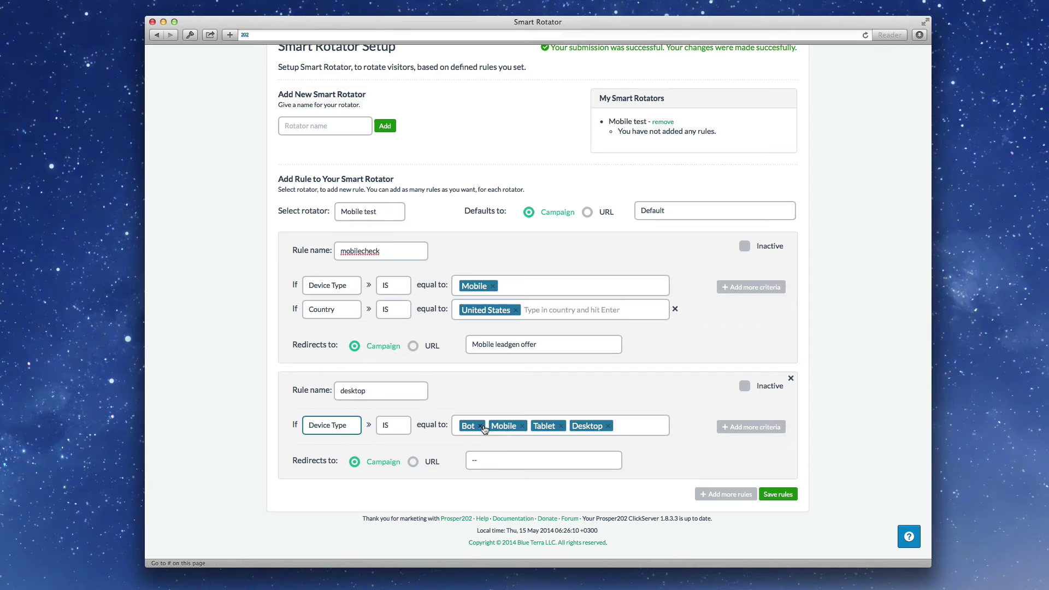
click(481, 426)
click(491, 427)
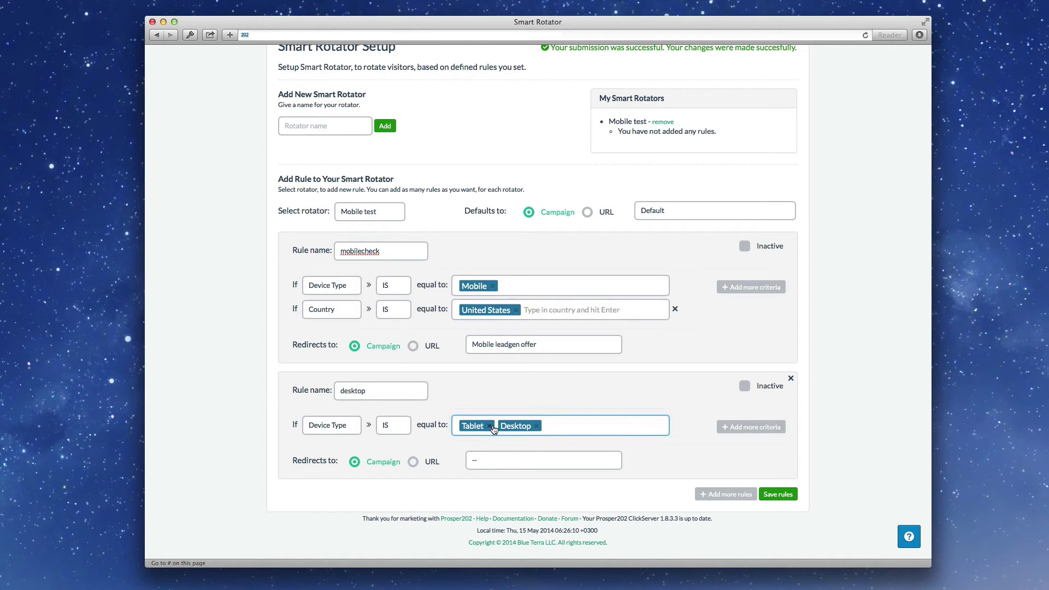
click(491, 427)
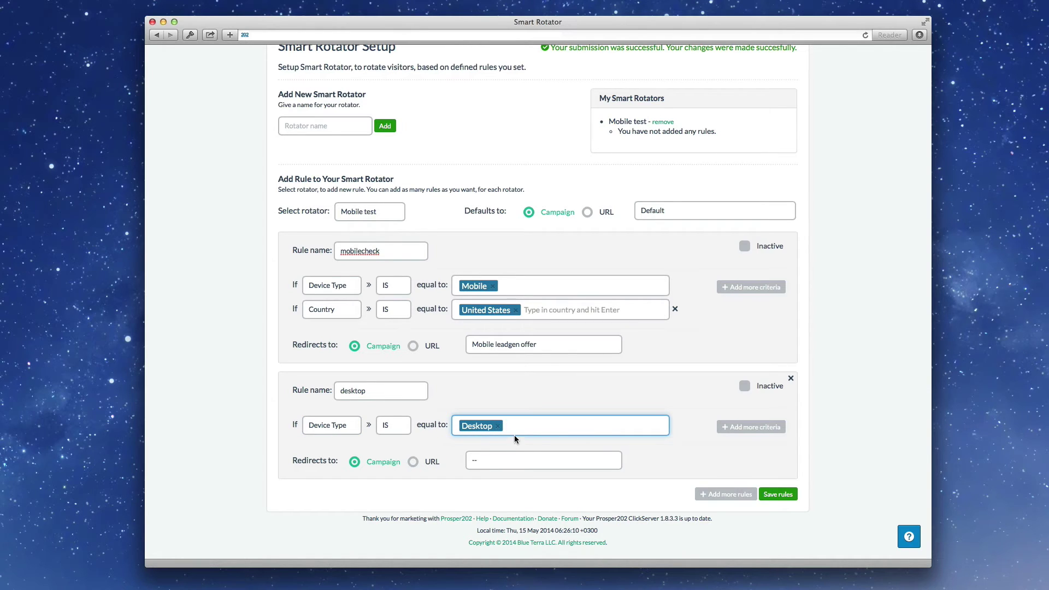
Add Tablet to the desktop rule's devices and redirect it to the Test campaign.
text(t)
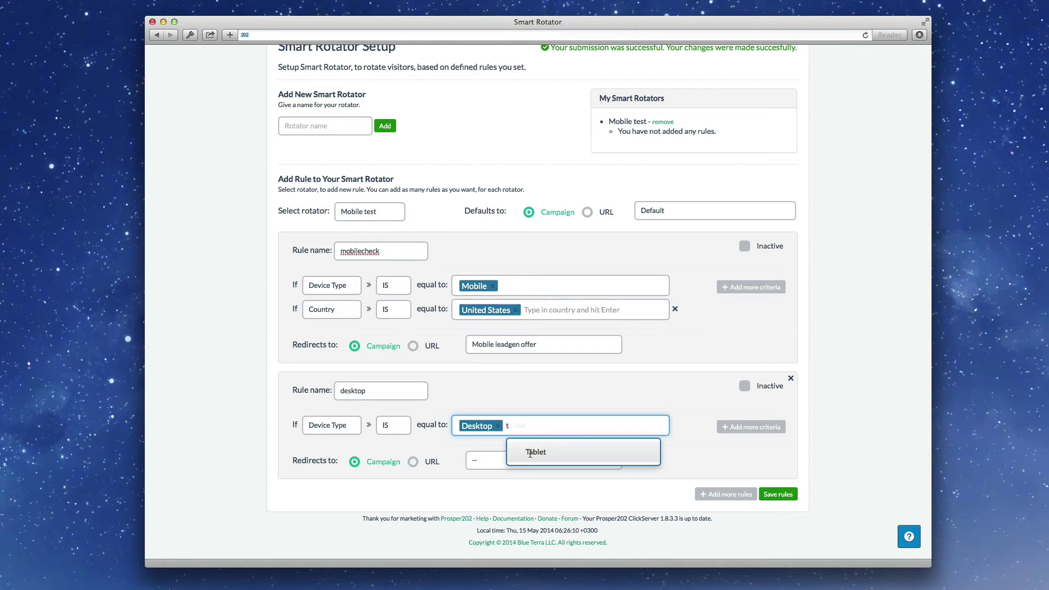
click(508, 452)
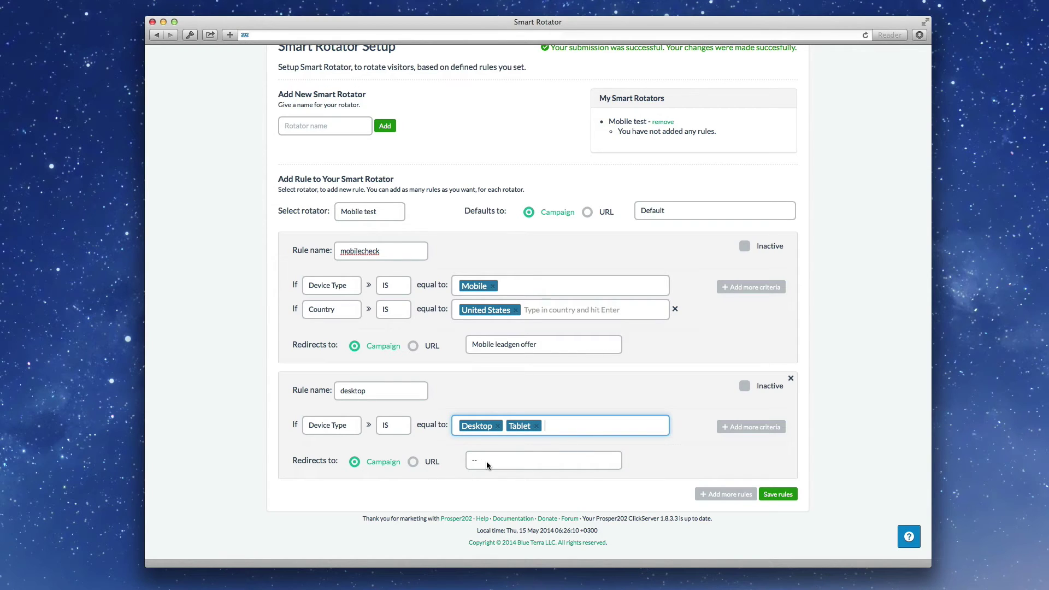
click(489, 461)
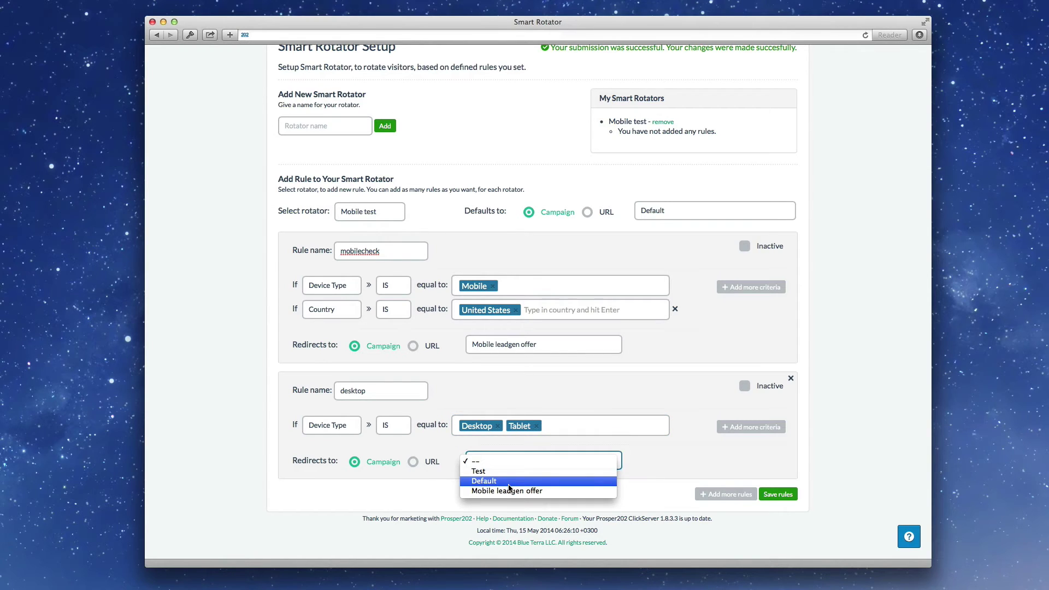
click(480, 471)
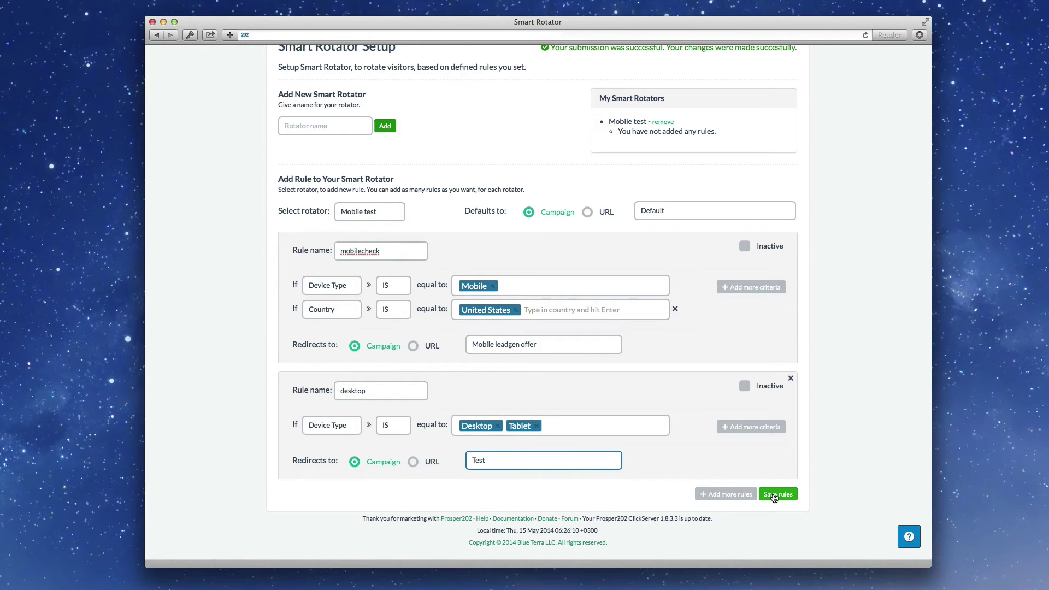
Save the mobilecheck and desktop rules, then review each rule's criteria details.
click(773, 495)
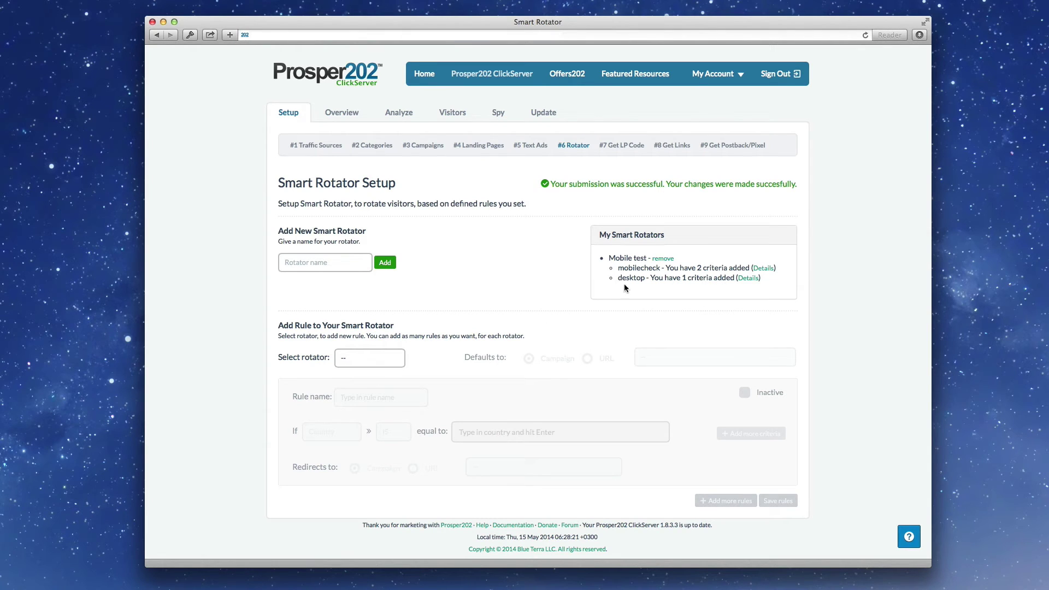
click(762, 269)
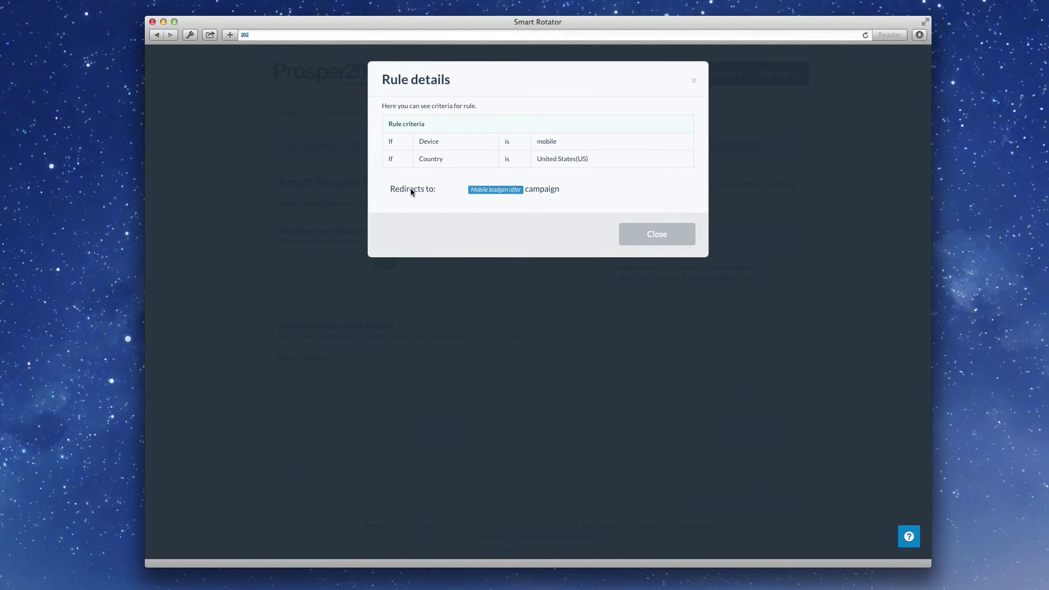
click(667, 235)
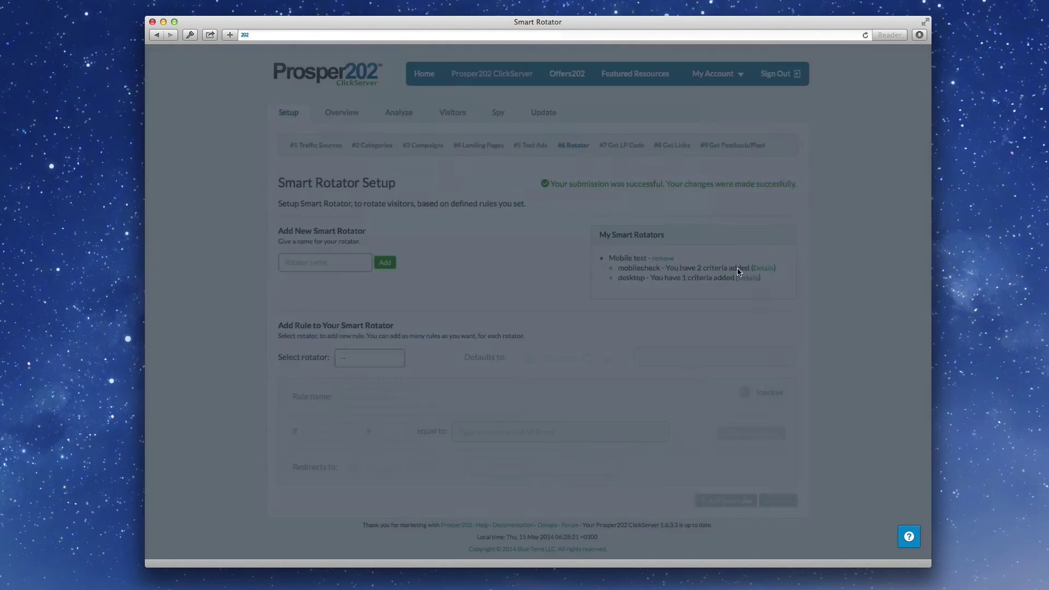
click(749, 278)
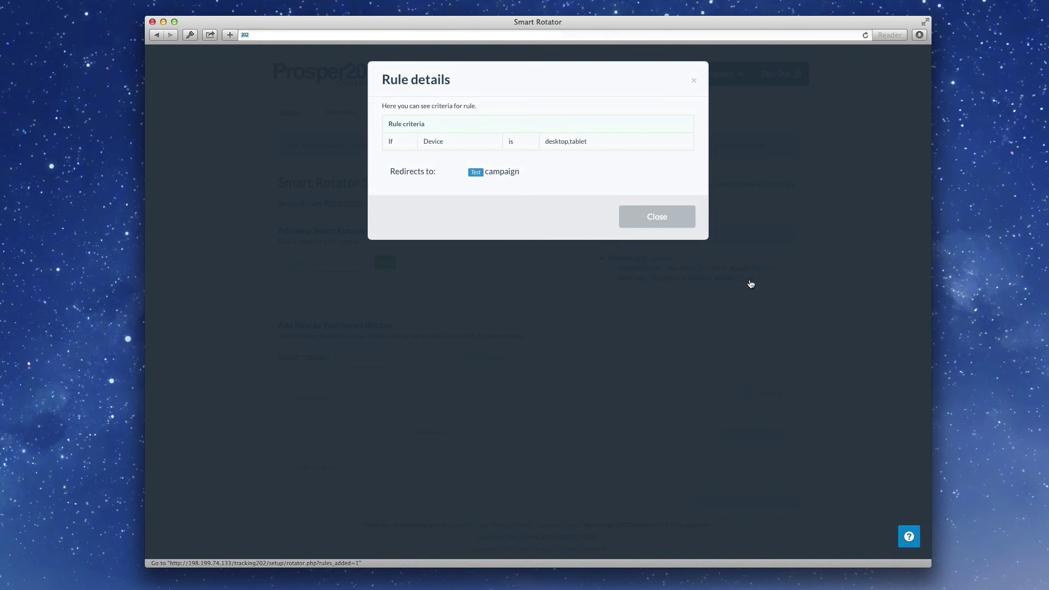
click(681, 225)
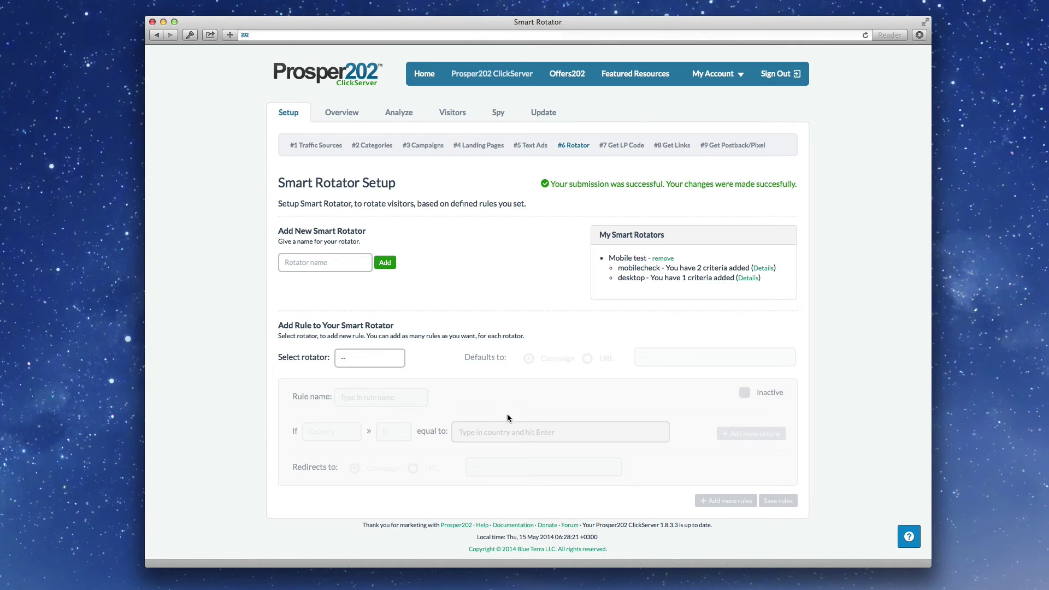
On the Get Links page, choose Smart Rotator Mobile test, traffic source Facebook, account Main.
click(665, 147)
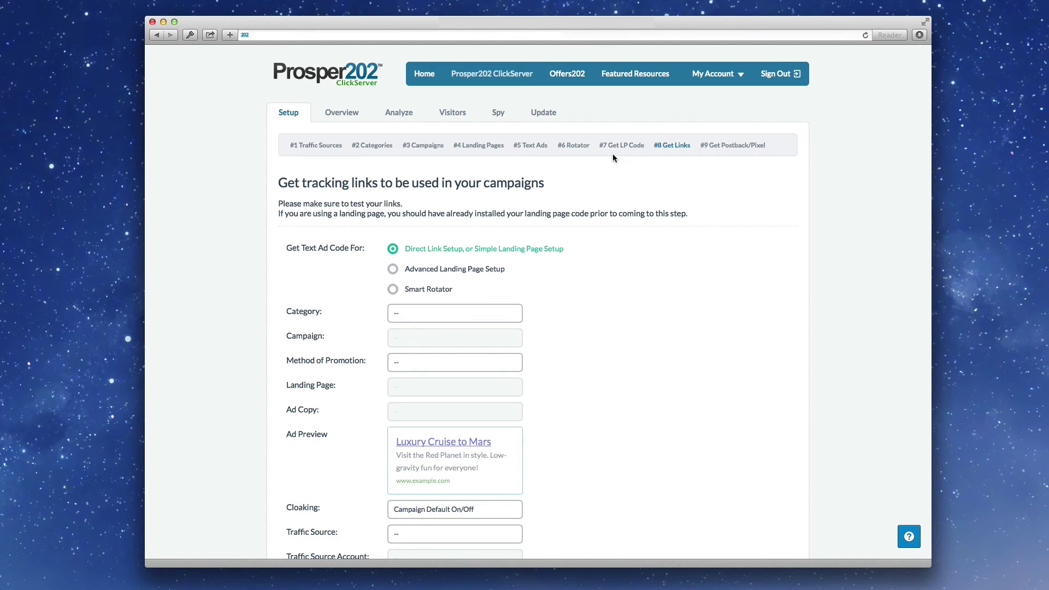
scroll(640, 444, down, 3)
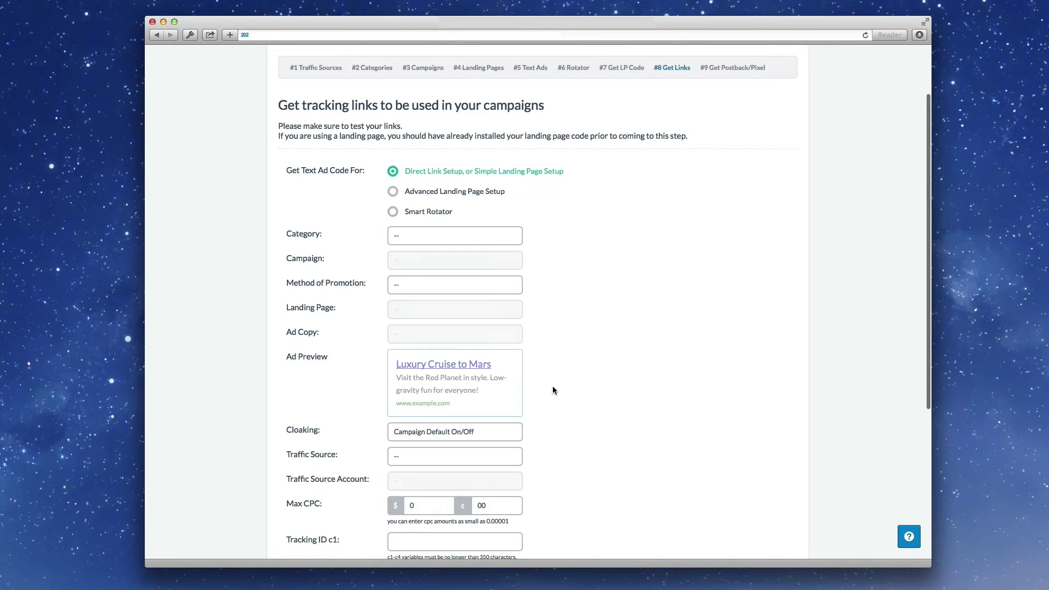
click(393, 202)
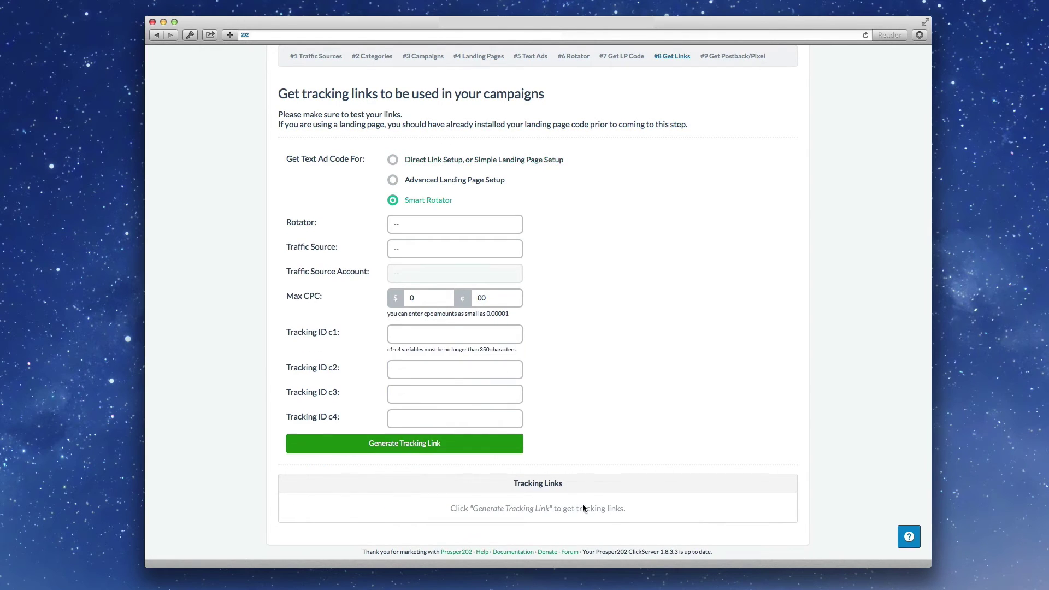
click(460, 224)
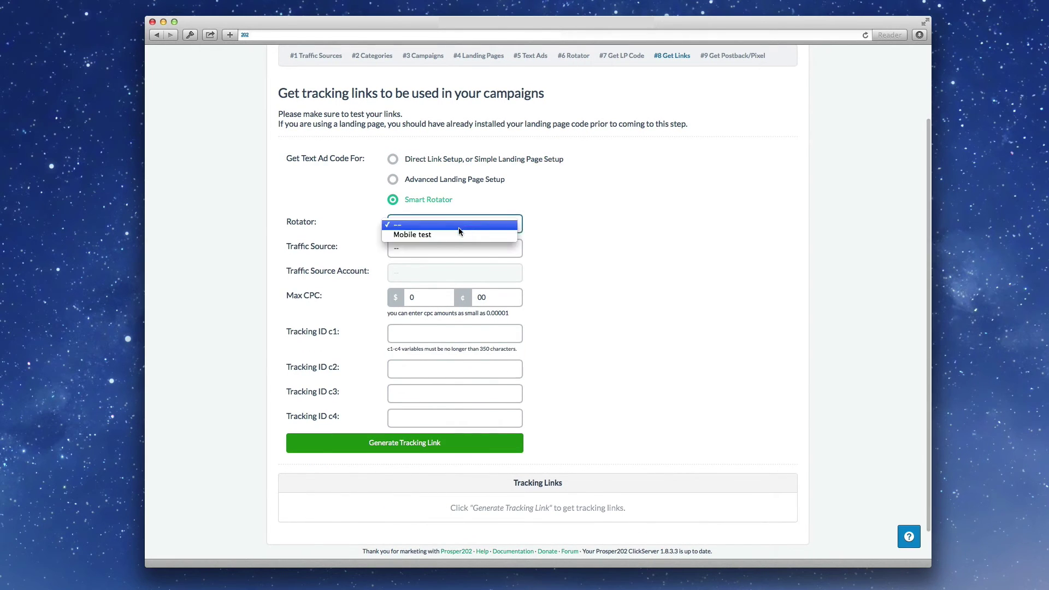
click(457, 236)
click(430, 246)
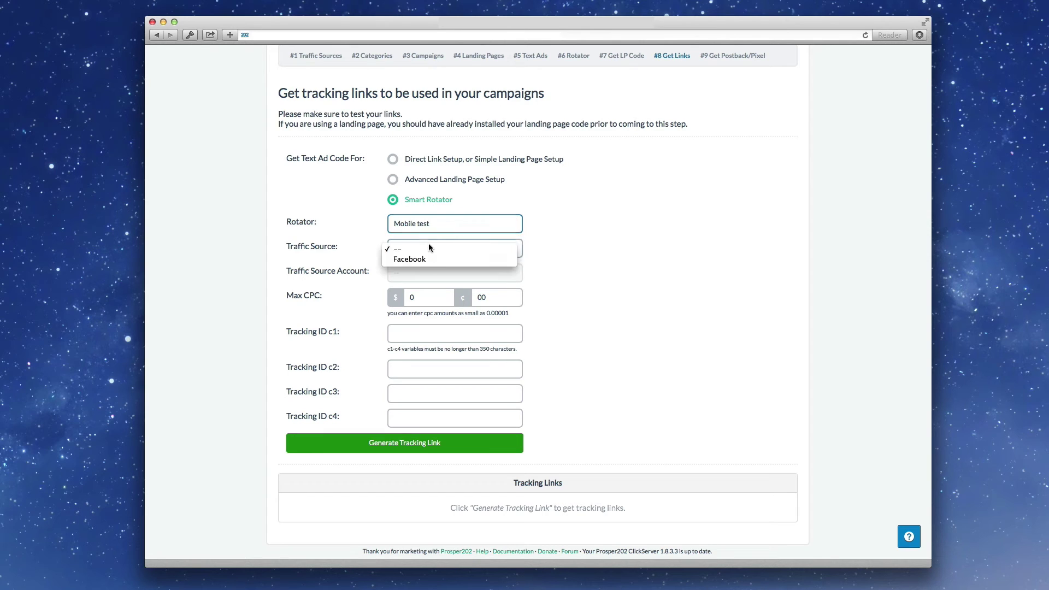
click(433, 271)
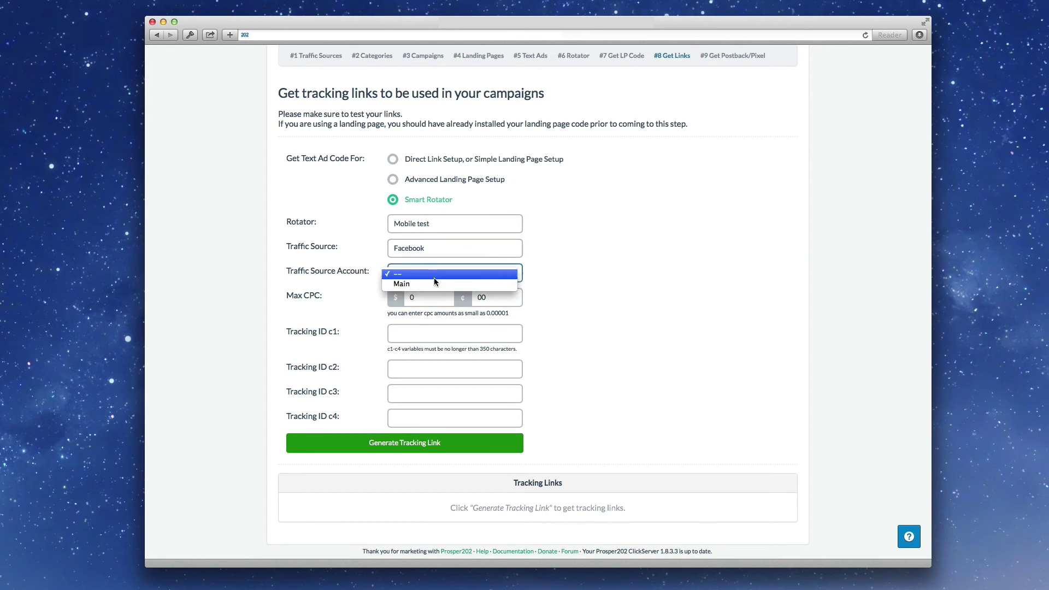
click(434, 283)
Set max CPC to 1 cent and tracking IDs c1–c4 to 1, 2, 3, 4.
key(Tab)
key(Tab)
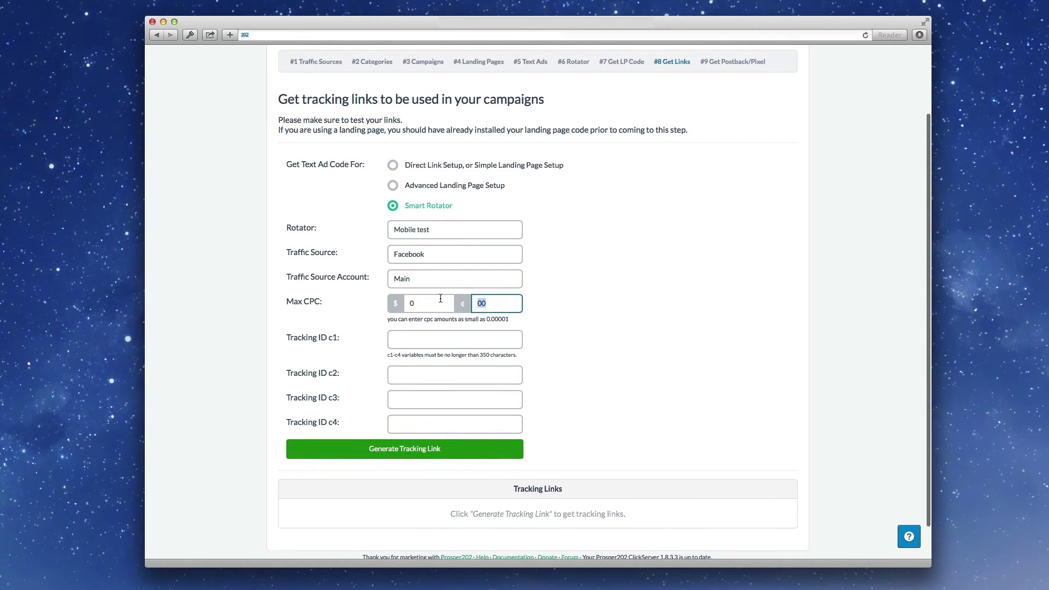
text(1)
click(494, 341)
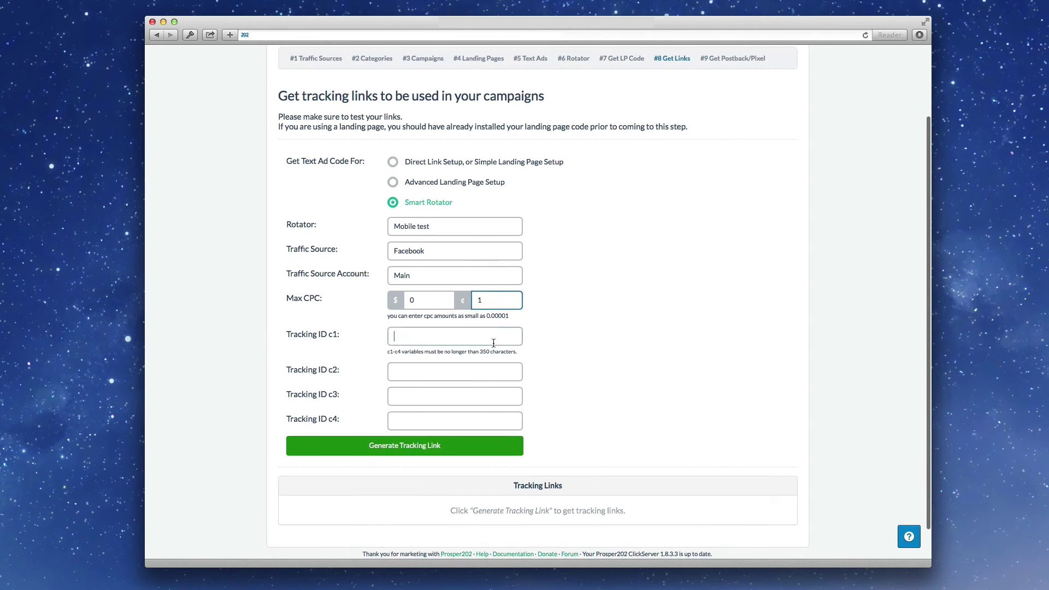
text(1)
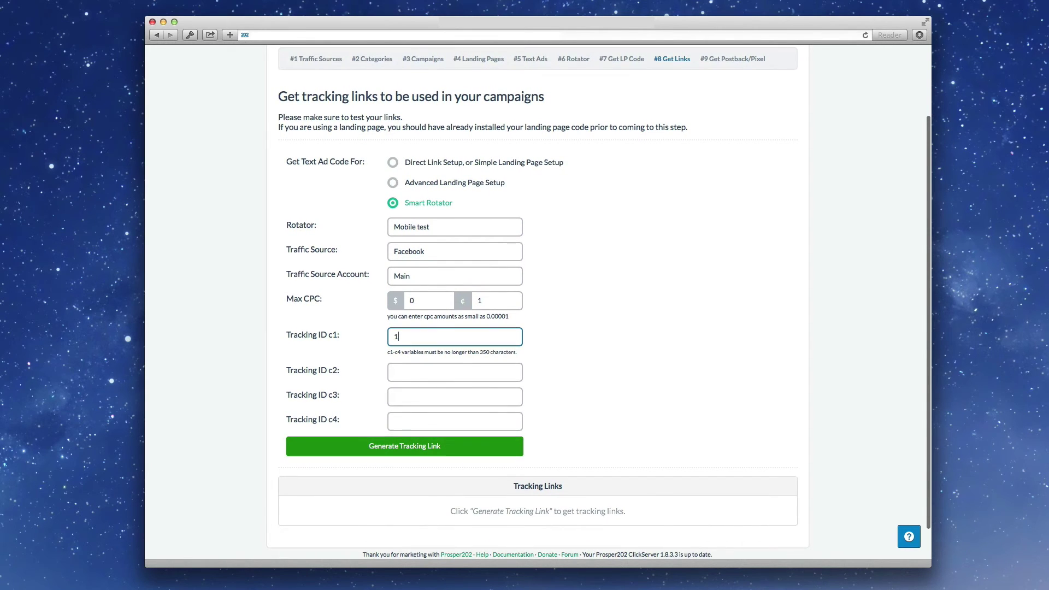
click(477, 377)
text(2)
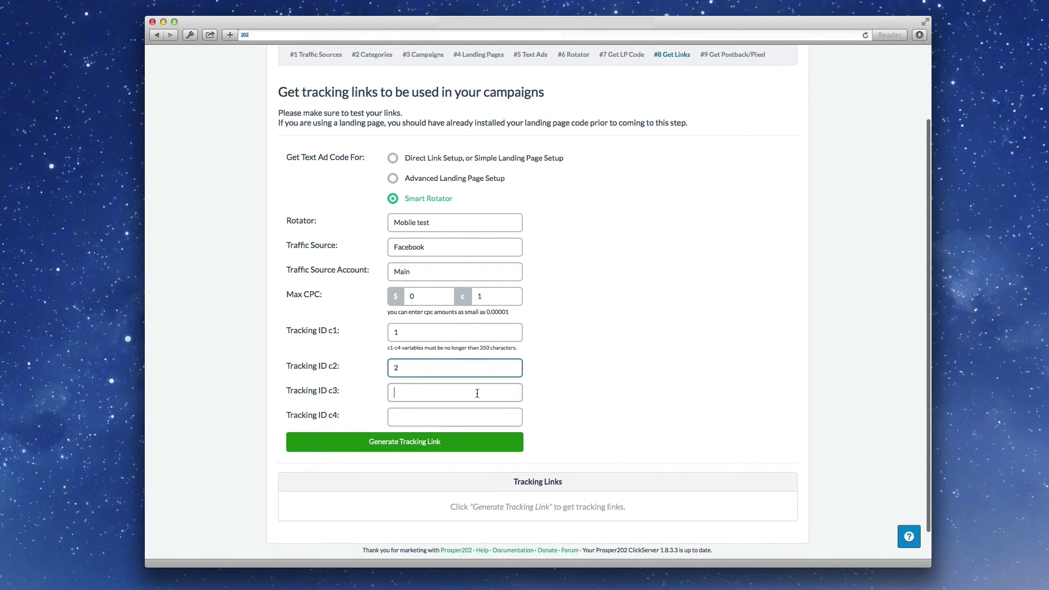
click(474, 398)
text(3)
click(484, 420)
text(4)
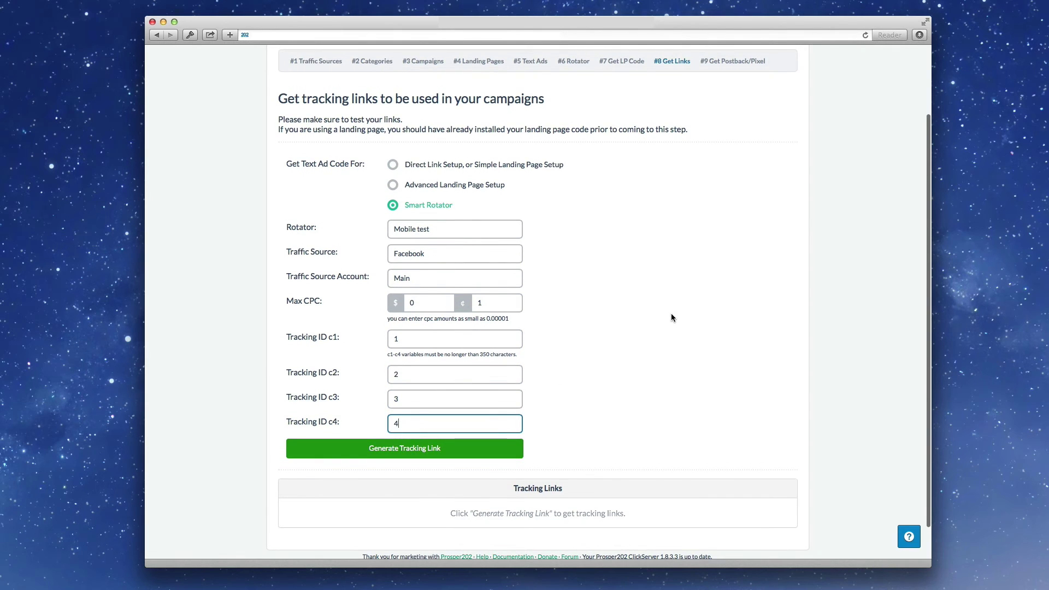
scroll(601, 492, up, 3)
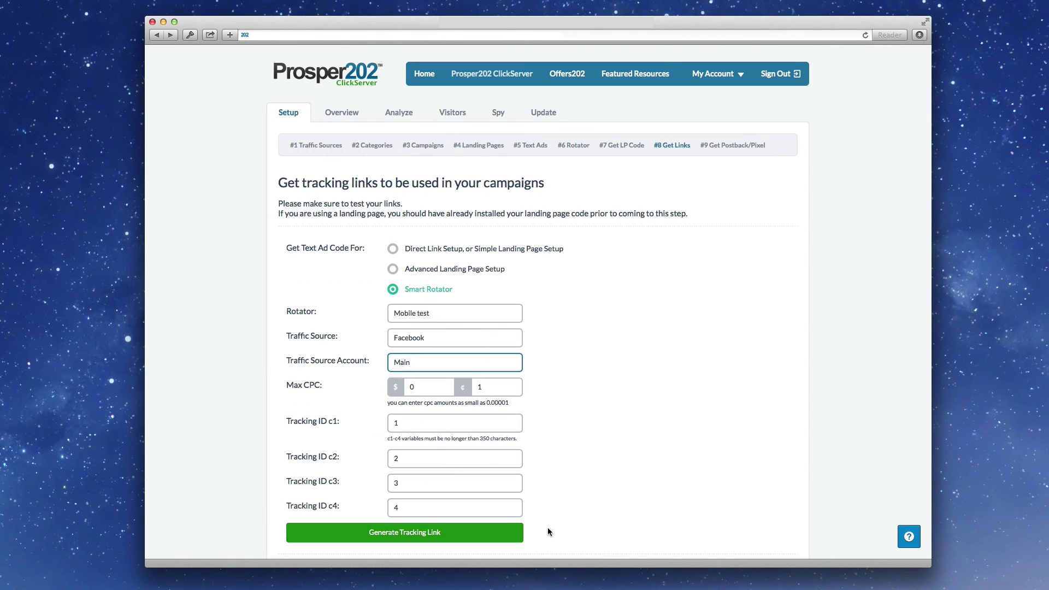
Generate the tracking link and select the resulting rtr.php destination URL.
click(501, 533)
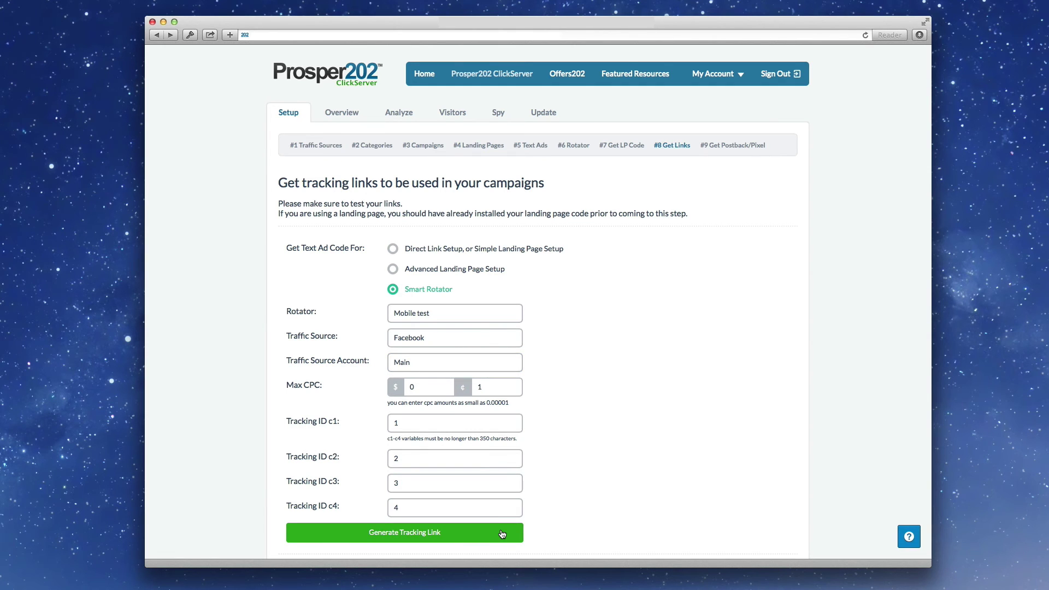
scroll(584, 522, down, 5)
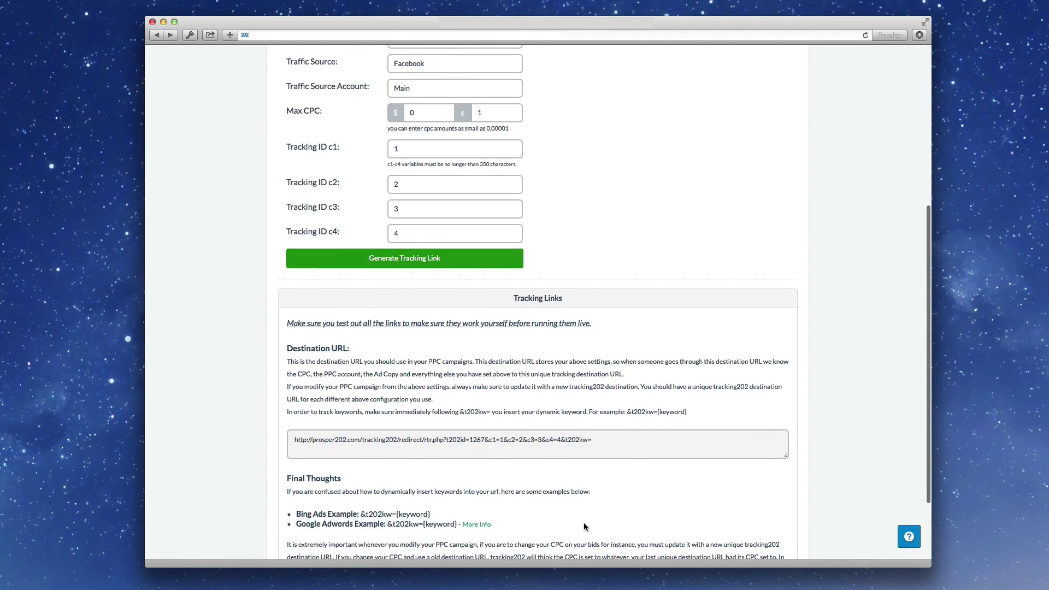
click(655, 453)
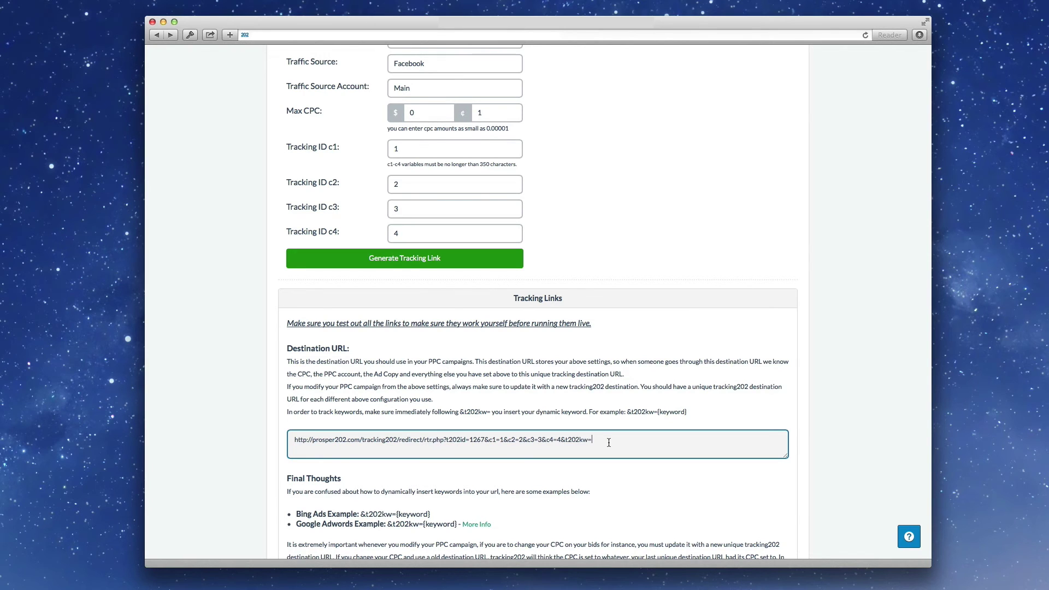
drag(609, 443, 282, 440)
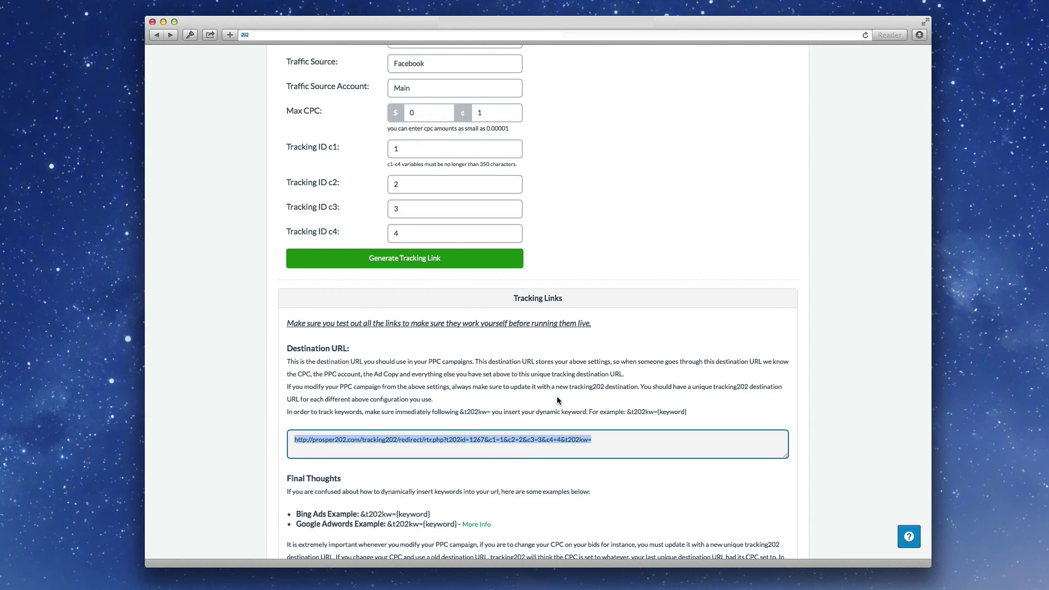
scroll(605, 386, up, 5)
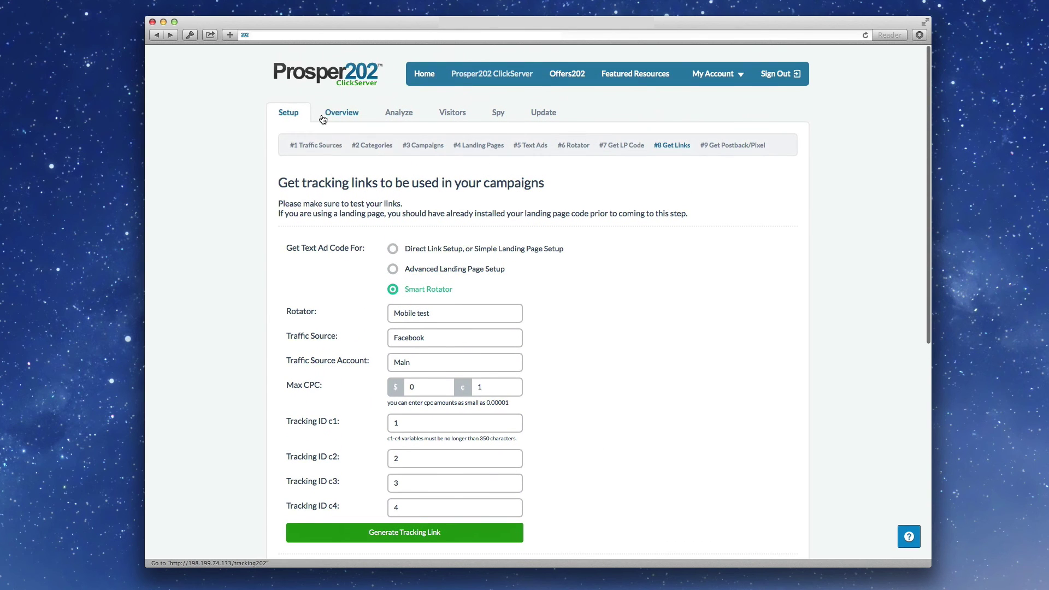
Open the Rotators Overview report from the Overview tab.
click(323, 118)
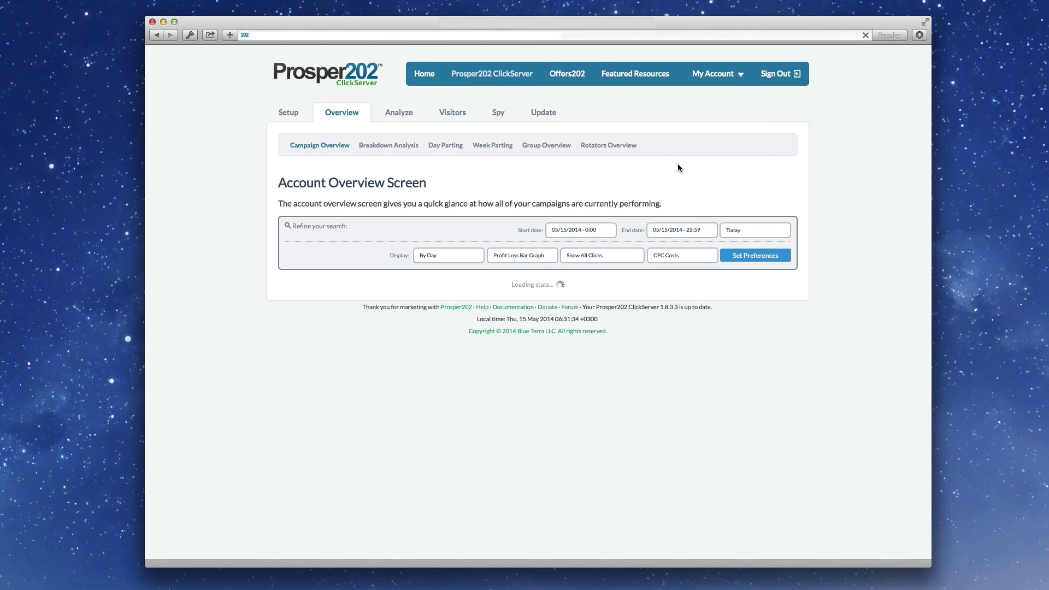
click(616, 145)
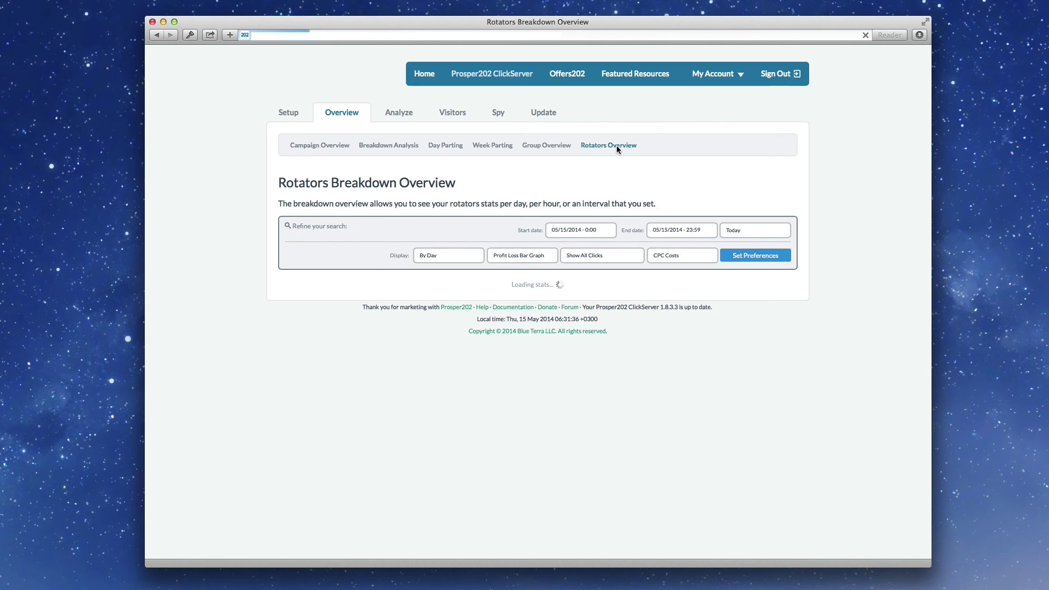